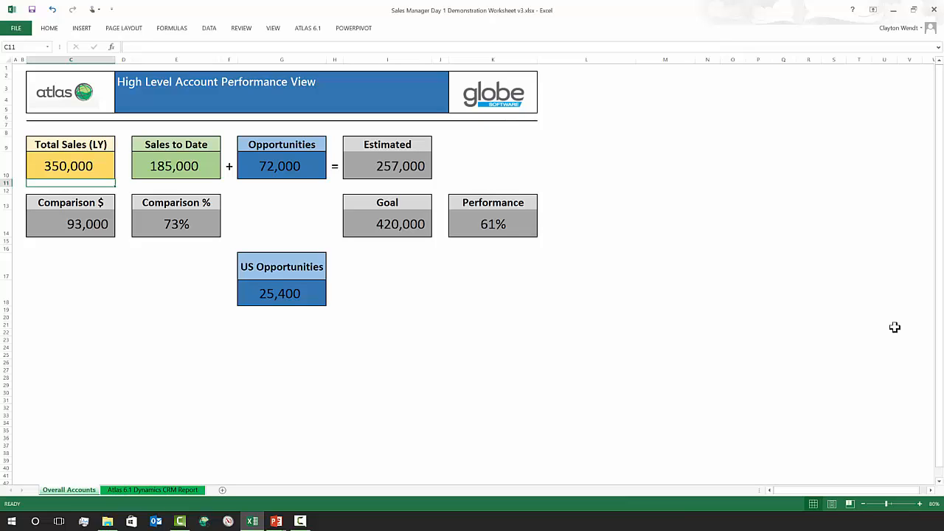
Show the Atlas snippets stored in the Demo Sales Manager Day 1 folder of the Local workspace
left_click(310, 31)
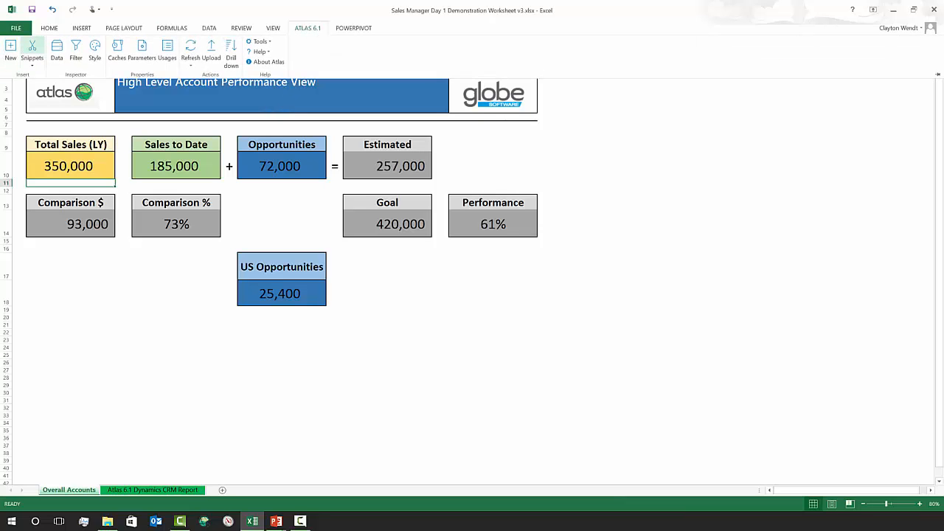
left_click(34, 53)
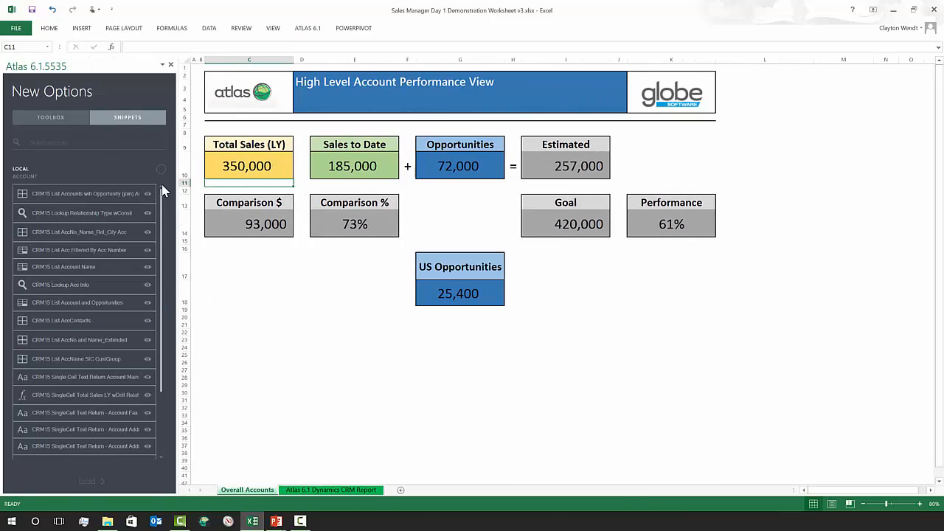
left_click(161, 170)
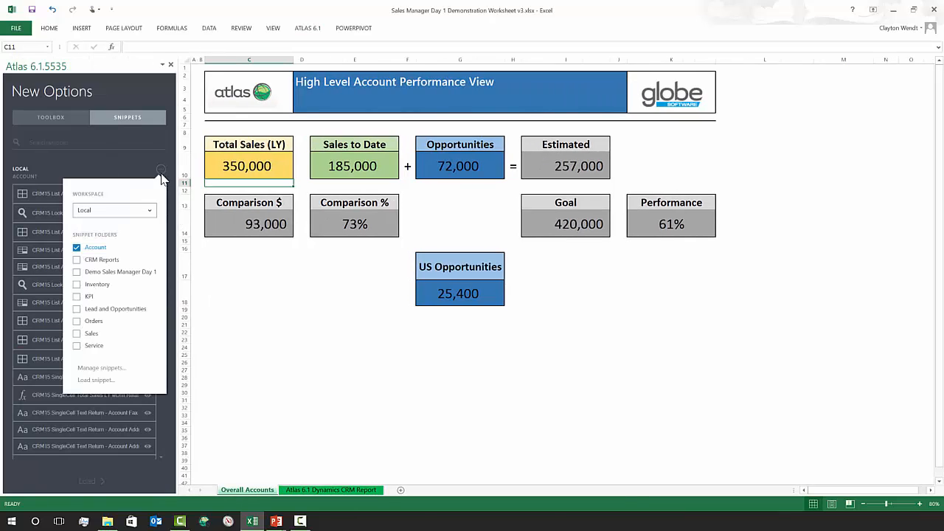
left_click(112, 271)
left_click(161, 169)
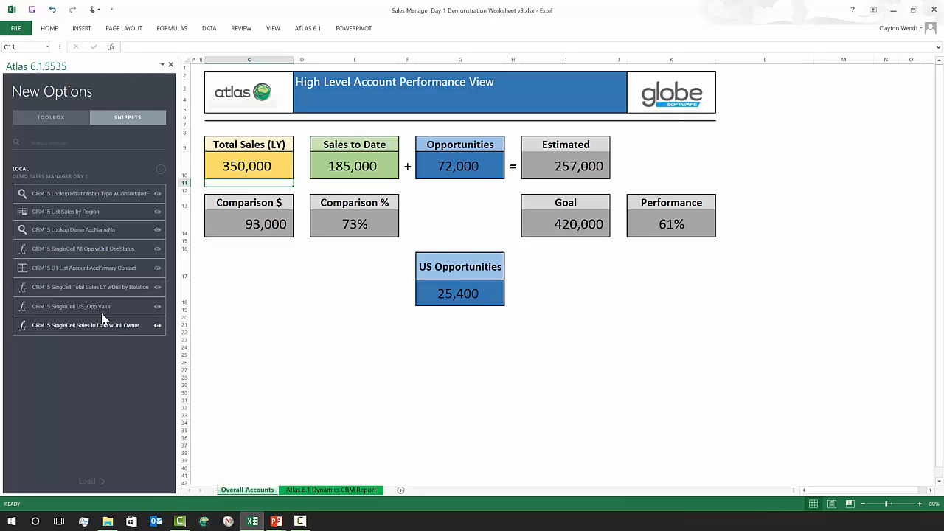
Fill the Total Sales (LY), Sales to Date and Opportunities value cells with their matching CRM15 single-cell drill snippets, and close the snippet list
left_click_drag(118, 287, 252, 169)
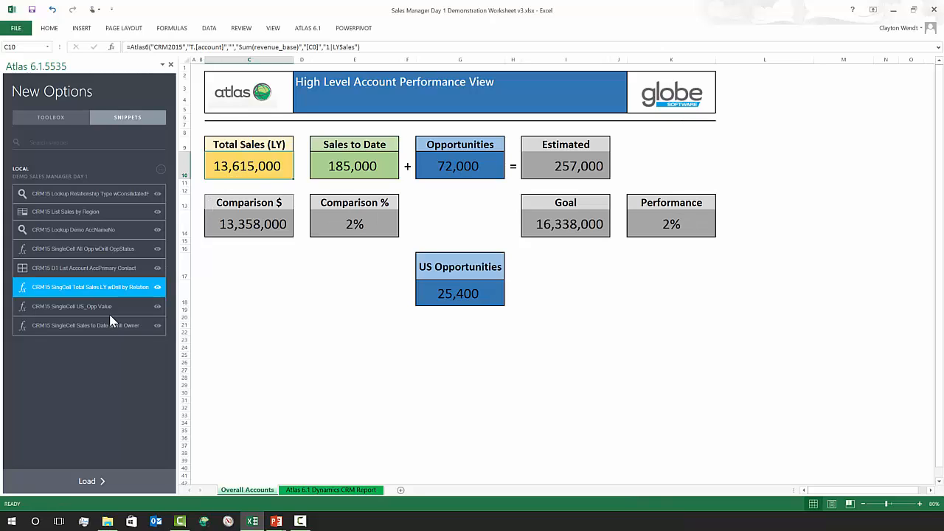
left_click_drag(72, 325, 338, 164)
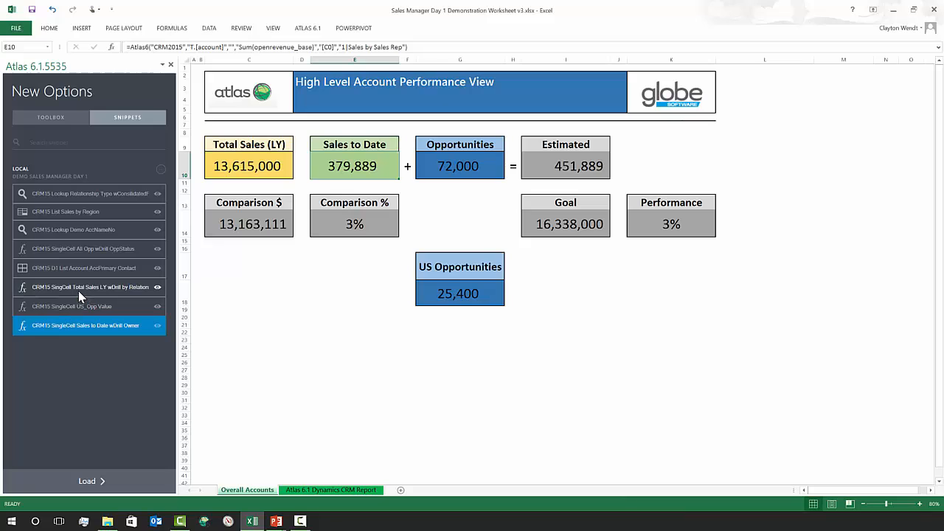
left_click_drag(83, 251, 470, 167)
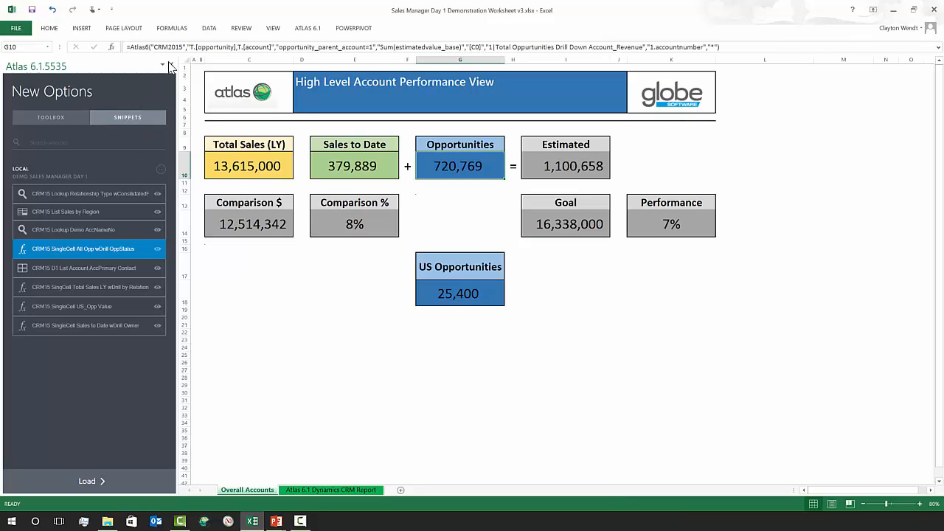
left_click(169, 66)
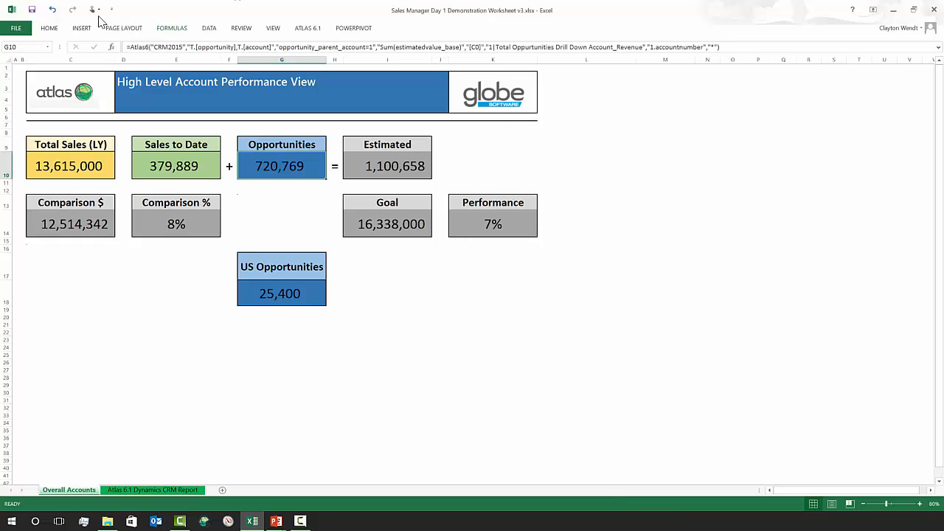
Fill the US Opportunities value cell with the CRM15 SingleCell US_Opp Value snippet from the Demo Sales Manager Day 1 folder
left_click(305, 30)
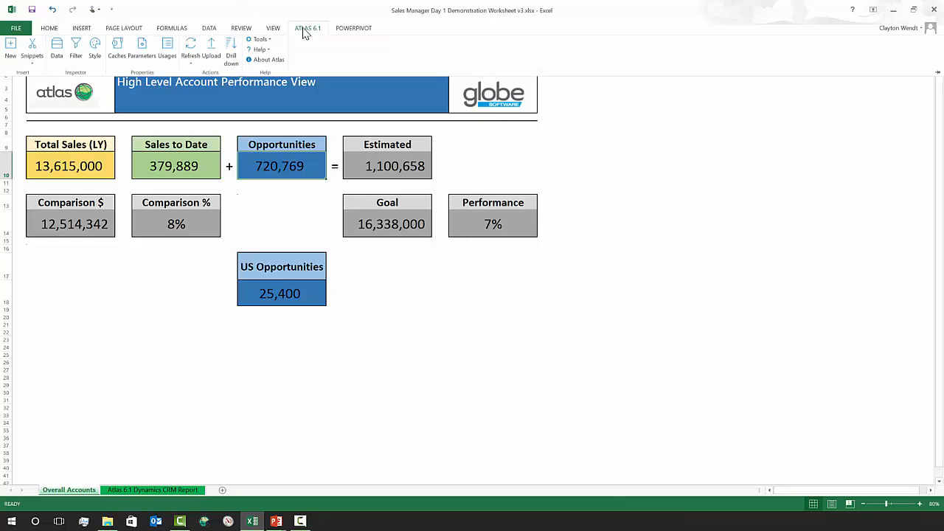
left_click(12, 47)
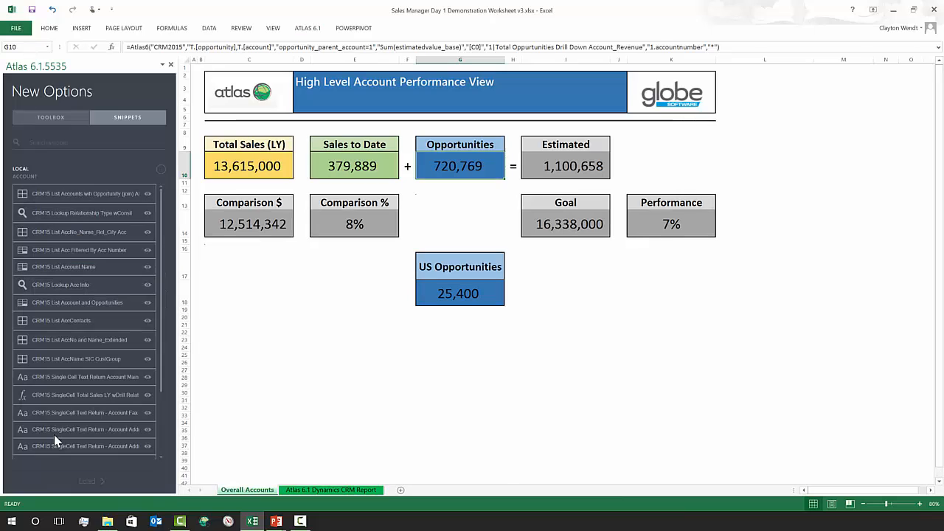
left_click(161, 170)
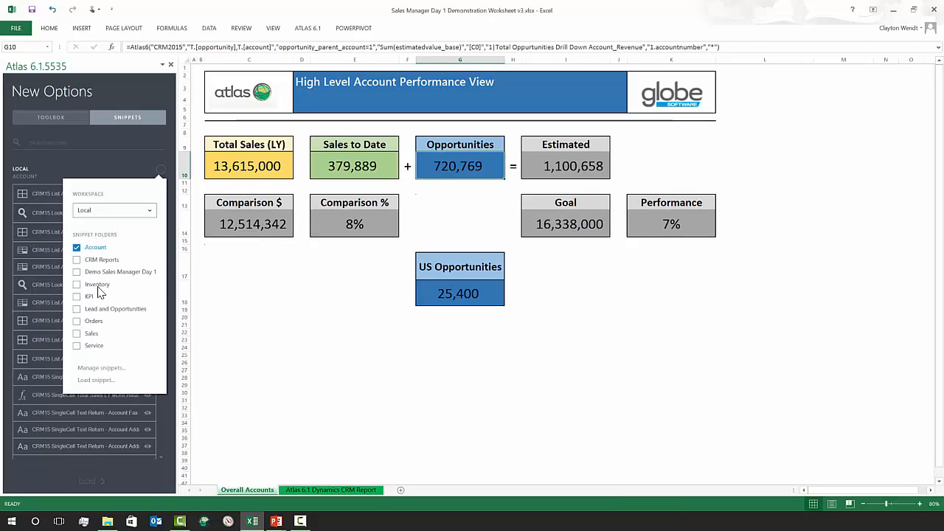
left_click(117, 271)
left_click(26, 476)
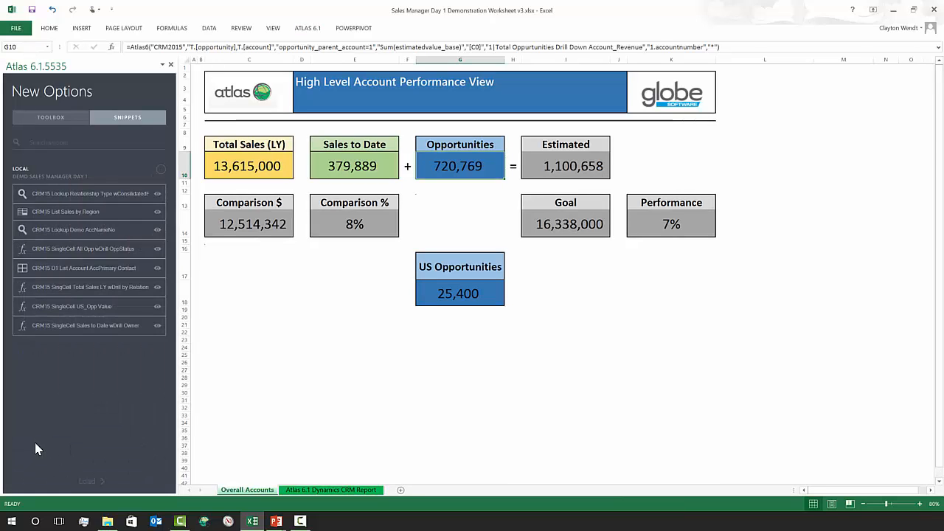
left_click_drag(131, 308, 480, 303)
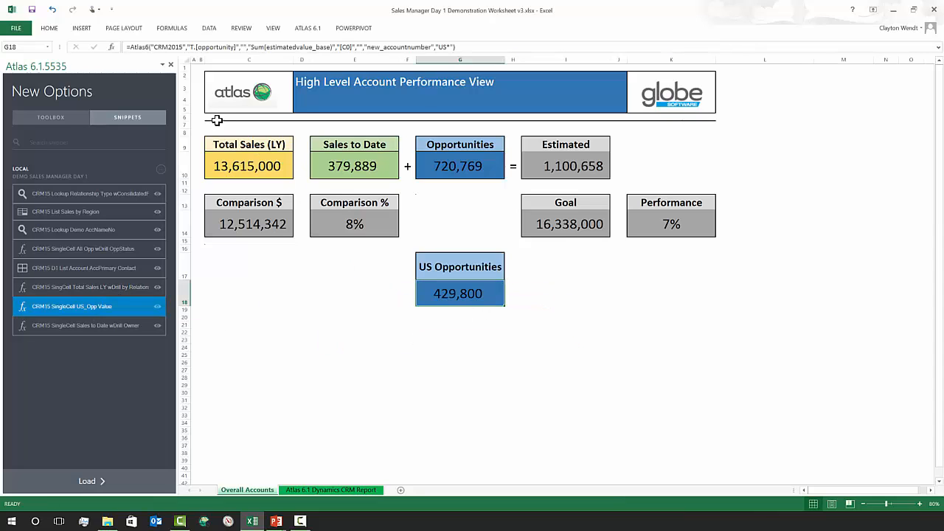
left_click(171, 65)
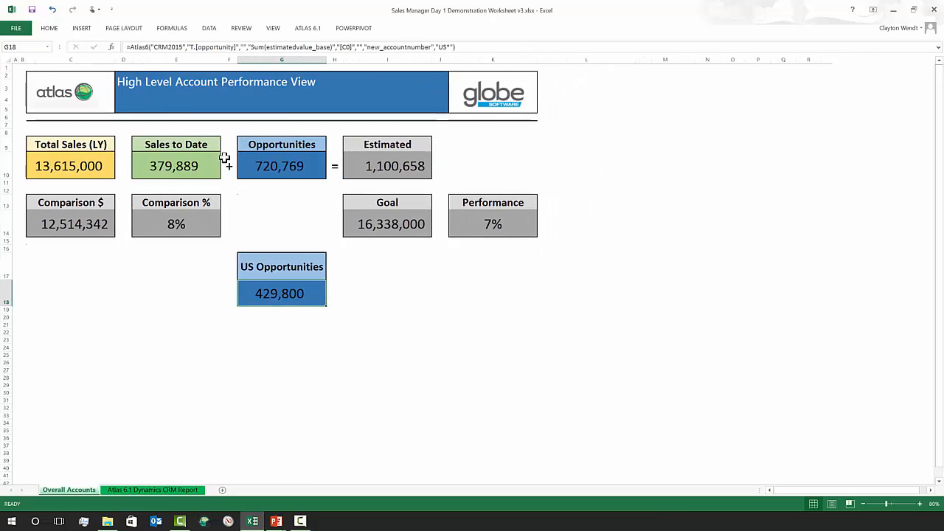
left_click(339, 341)
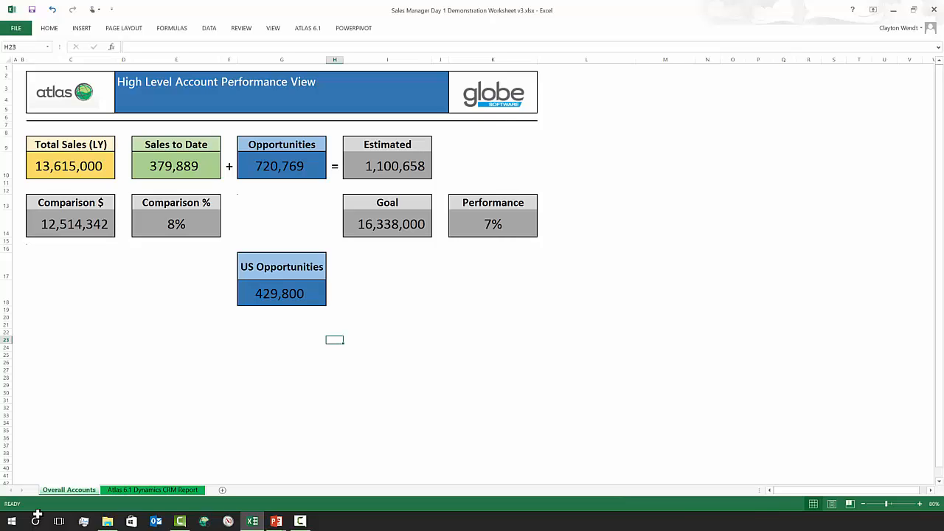
Insert the CRM15 D1 List Account AccPrimary Contact snippet at cell E11 of the Atlas 6.1 Dynamics CRM Report sheet
left_click(147, 489)
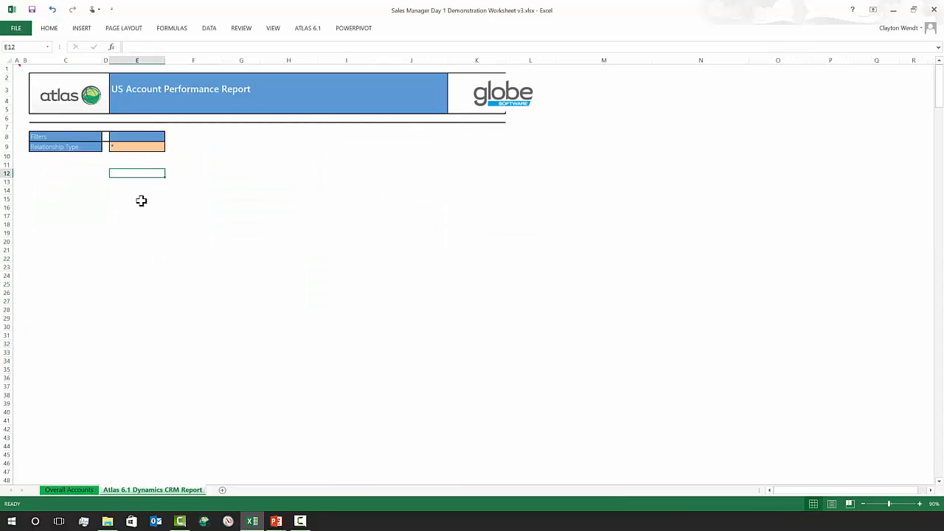
left_click(141, 164)
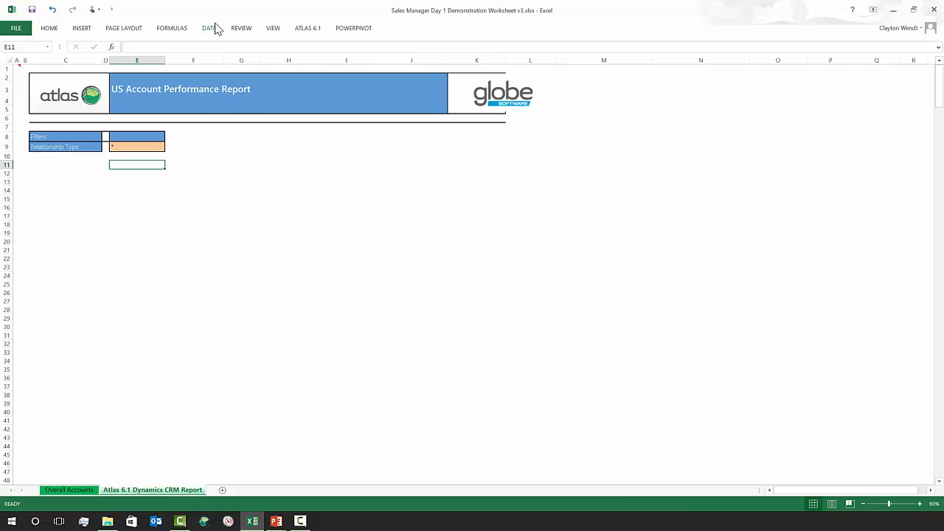
left_click(307, 28)
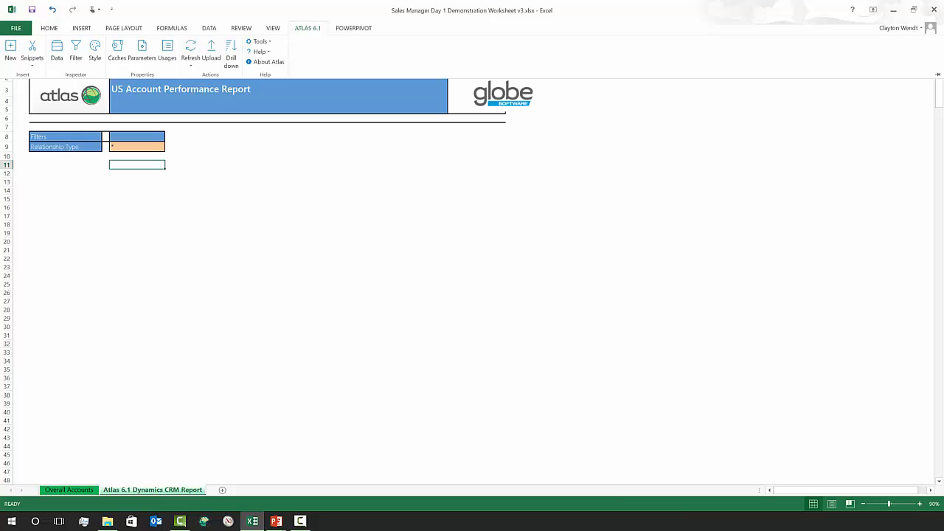
left_click(37, 46)
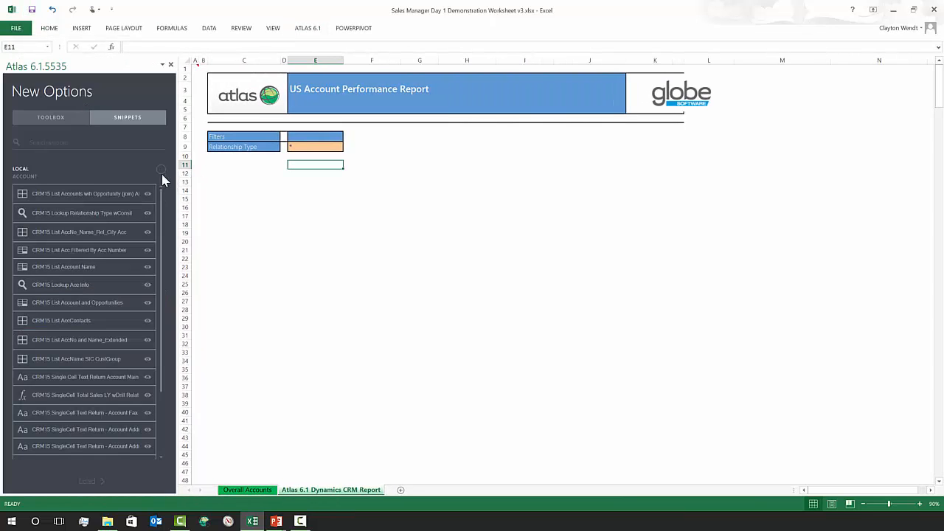
left_click(161, 173)
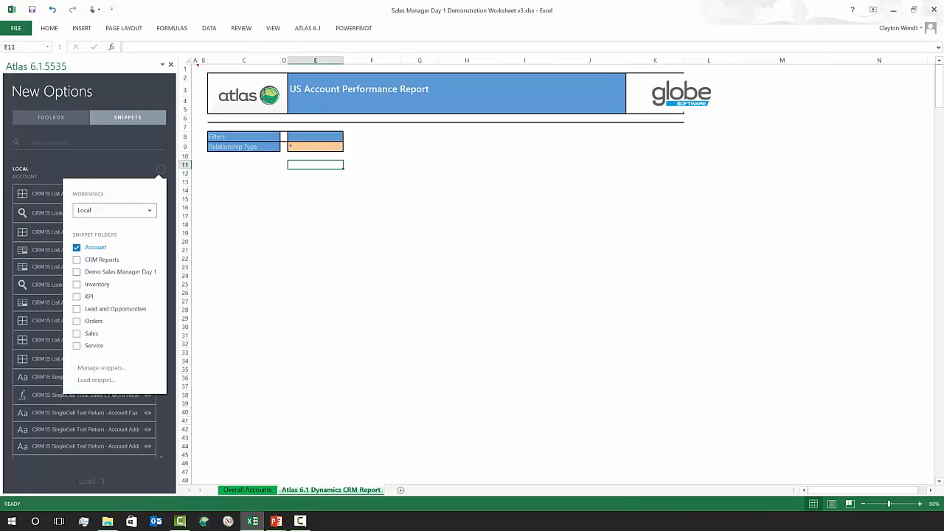
left_click(77, 273)
left_click(49, 383)
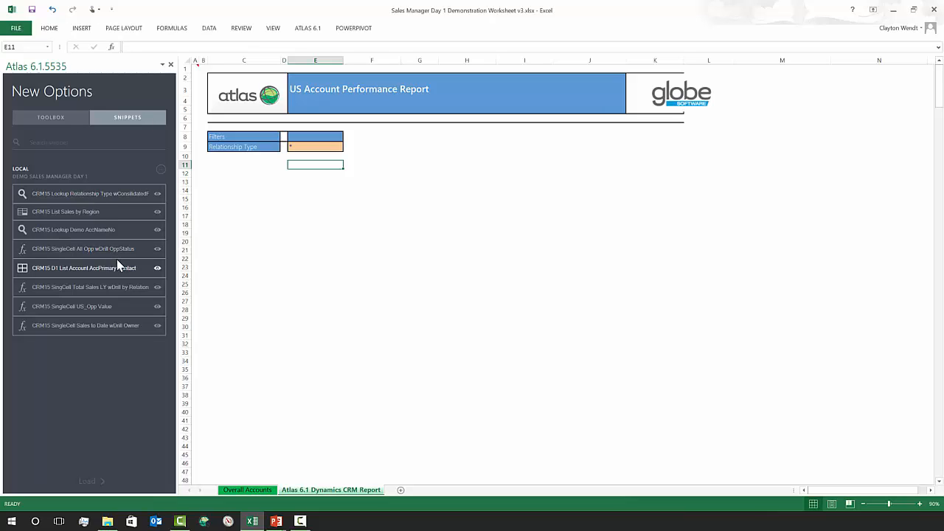
left_click_drag(88, 272, 317, 172)
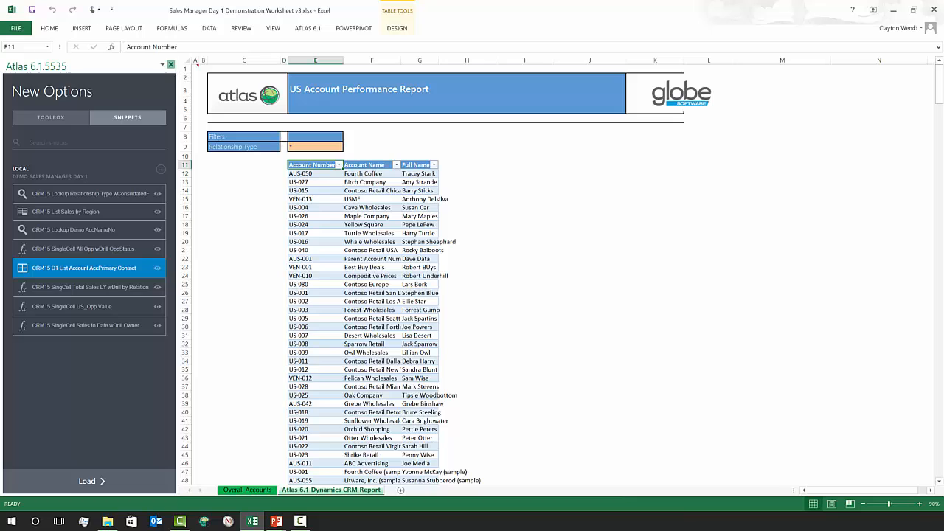
left_click(171, 66)
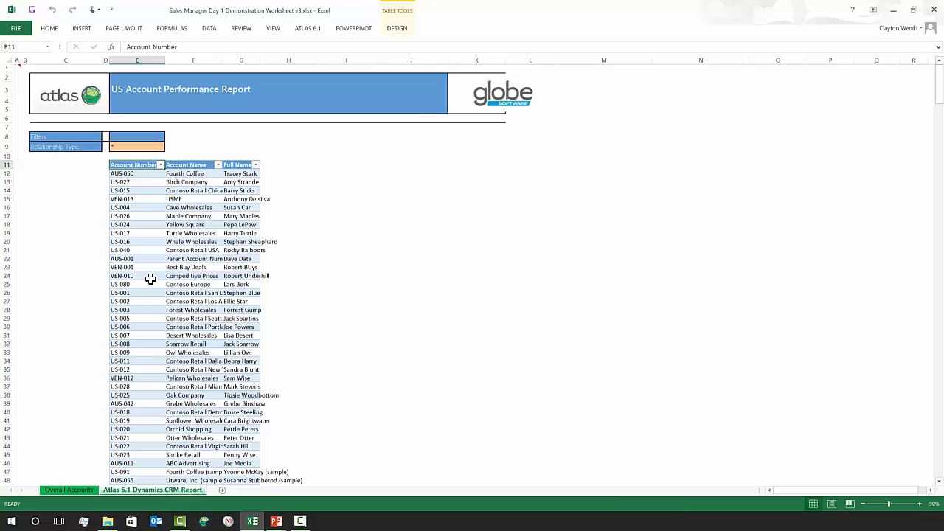
Widen the Full Name column of the account table and look through the listed accounts
scroll(247, 279, "down", 2)
scroll(322, 308, "down", 3)
scroll(361, 320, "up", 6)
left_click_drag(262, 59, 275, 53)
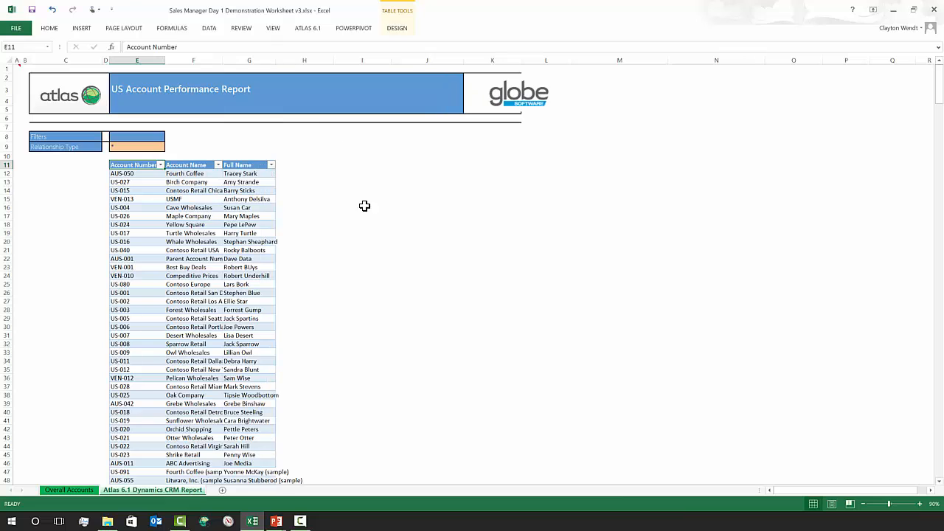
scroll(352, 227, "down", 2)
scroll(352, 227, "down", 1)
scroll(352, 227, "up", 4)
Add the Annual Revenue (Base) and Open Revenue (Base) fields to the account table and update it
left_click(124, 208)
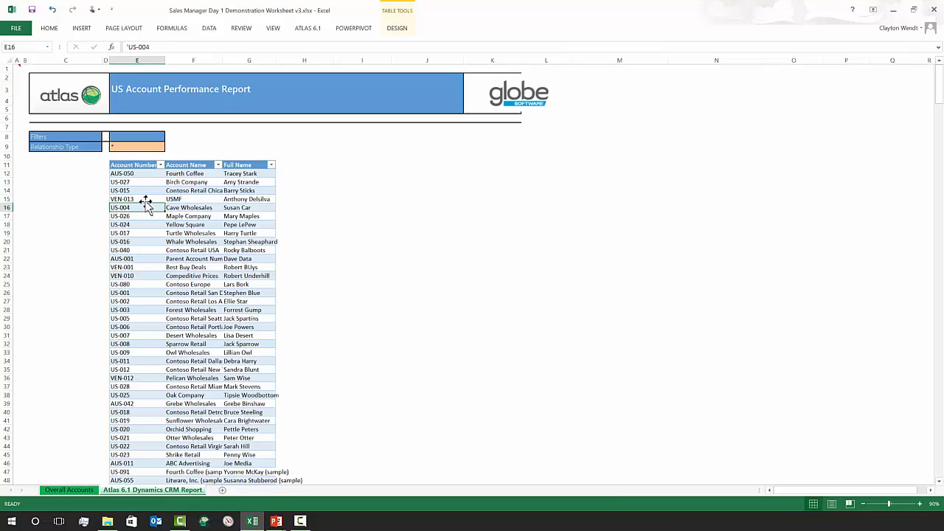
left_click(308, 29)
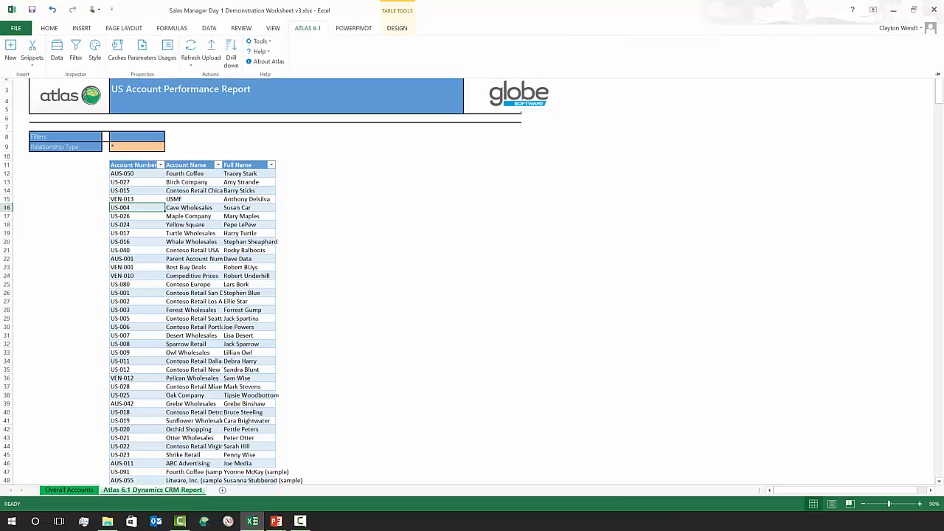
left_click(58, 52)
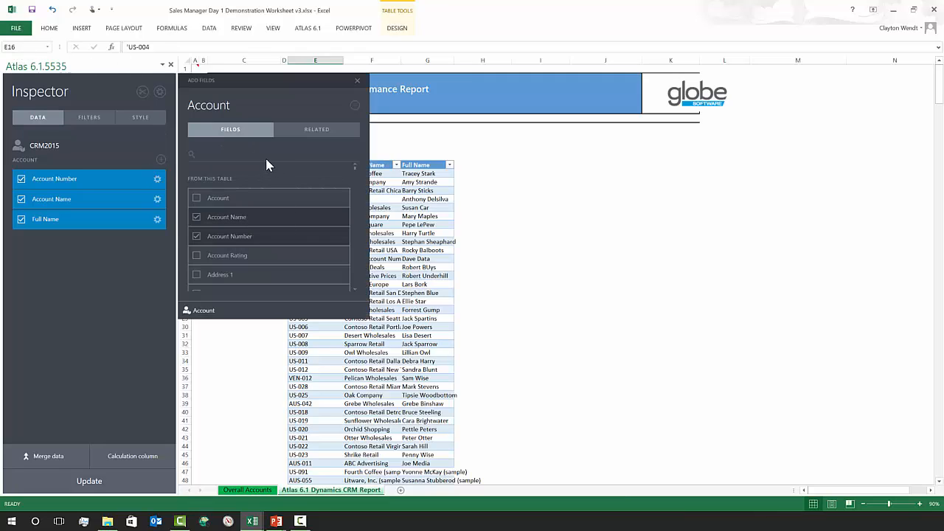
left_click(267, 158)
type("rev")
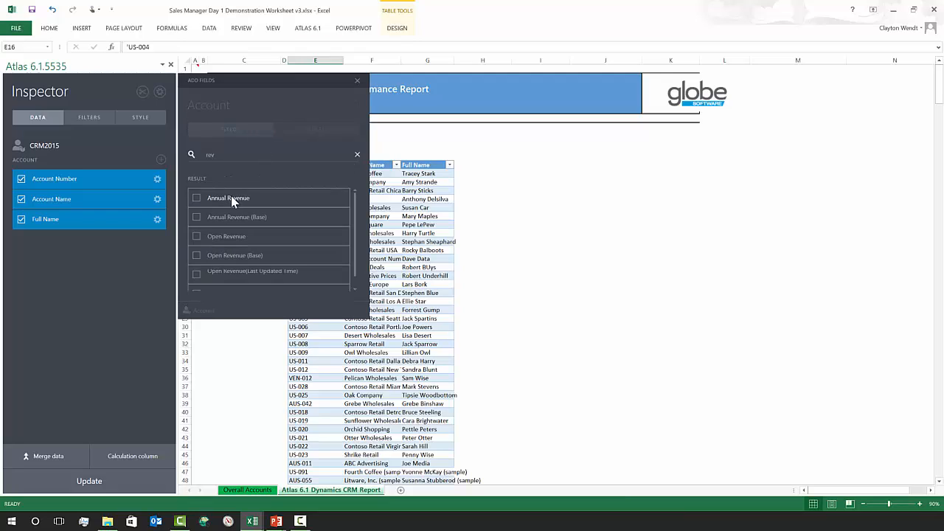
left_click(196, 217)
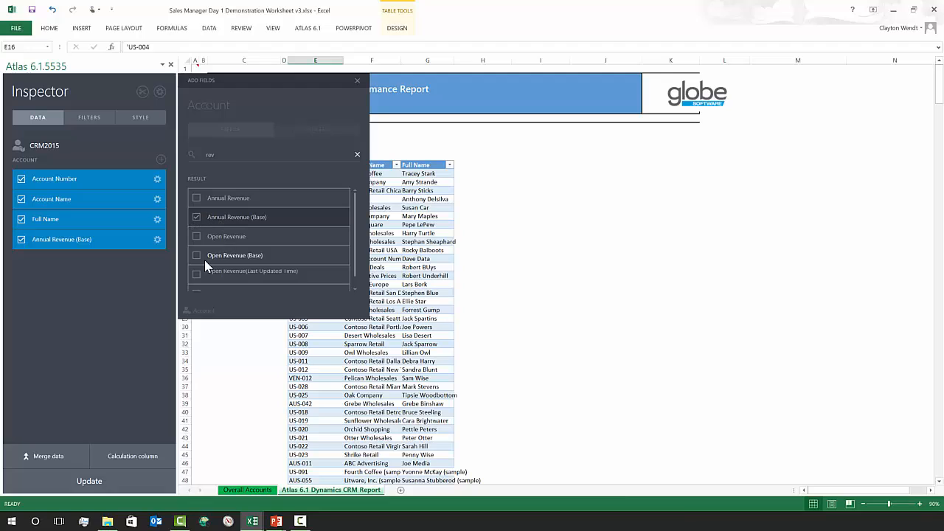
left_click(196, 256)
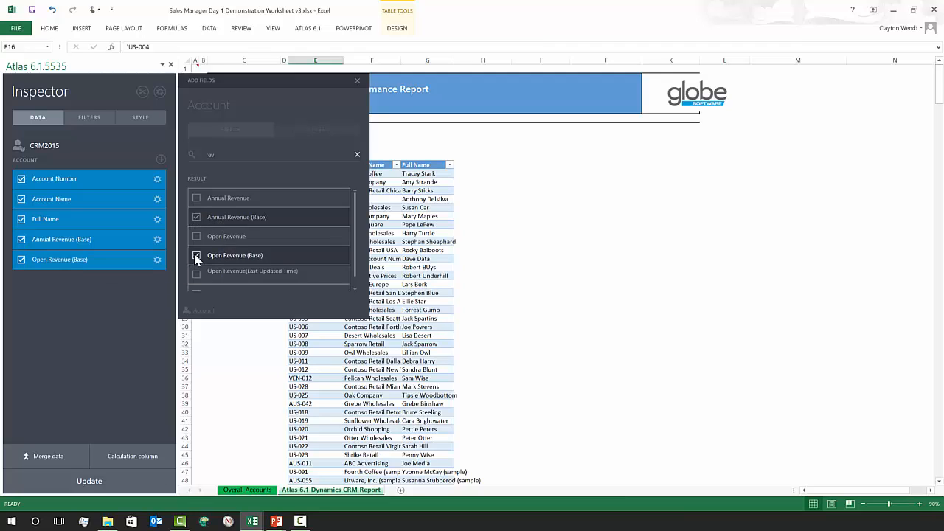
left_click(358, 81)
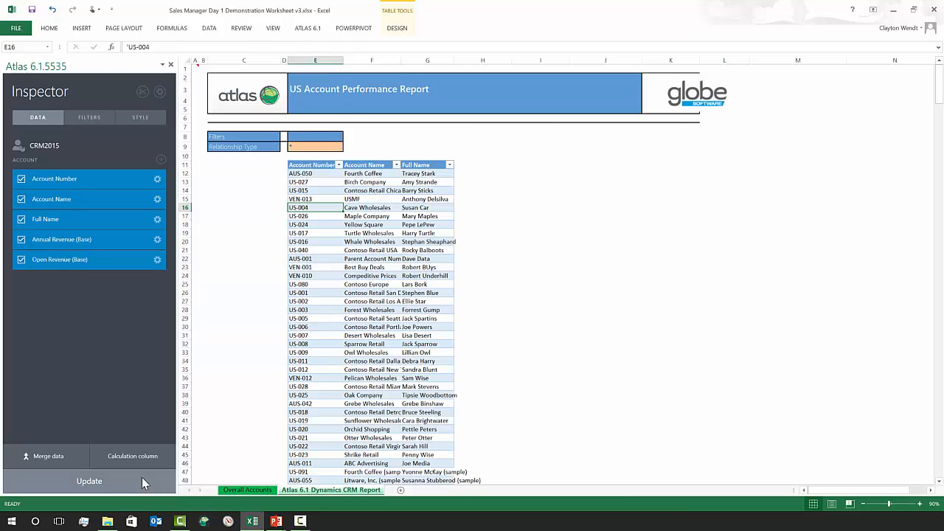
left_click(144, 483)
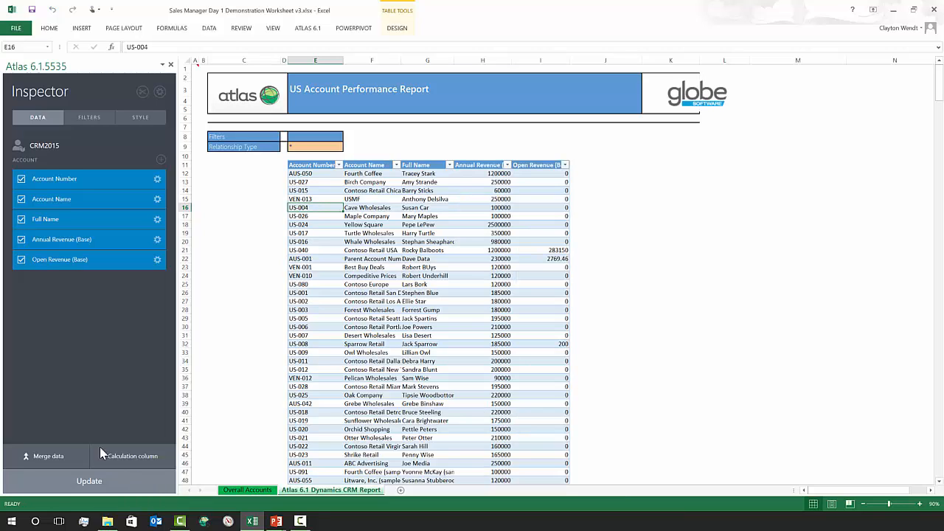
Remove the Full Name field from the account table's data and update the table
left_click(22, 221)
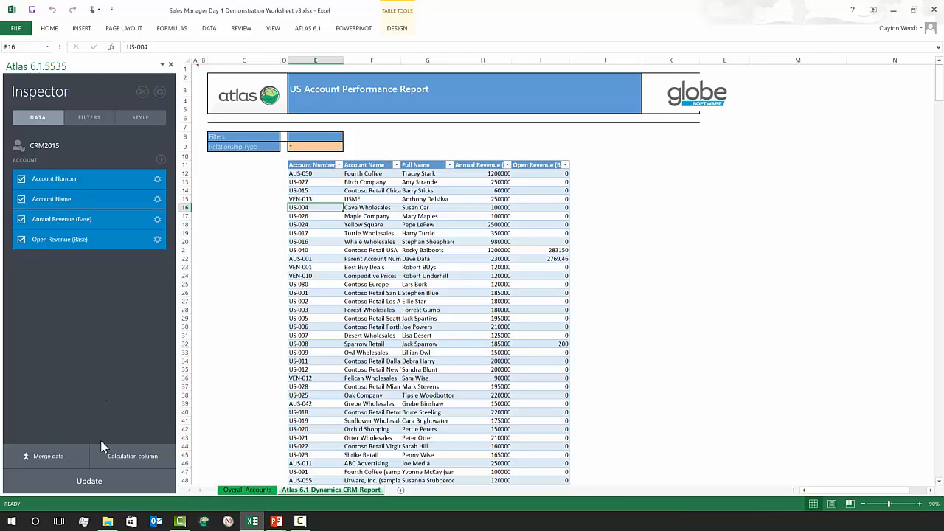
left_click(103, 481)
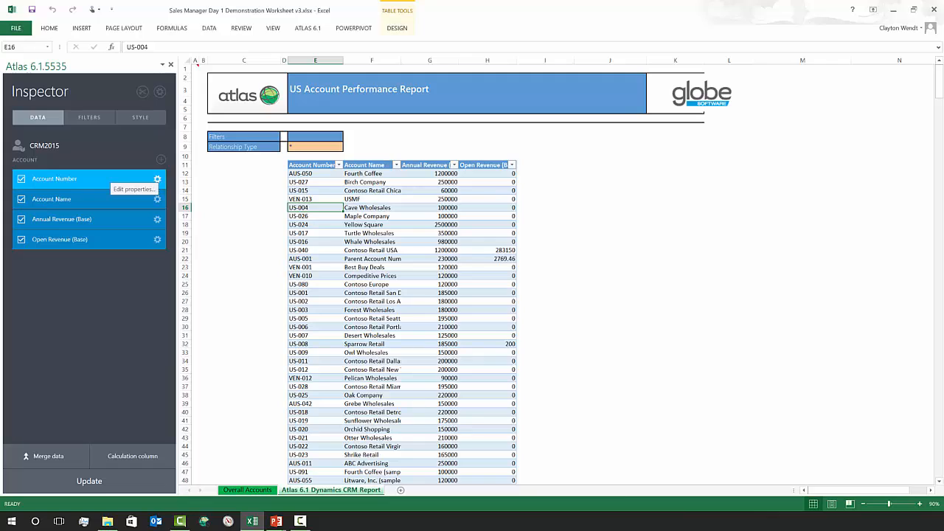
Use Account Number as a filter with the value US* and update the account table
left_click(157, 181)
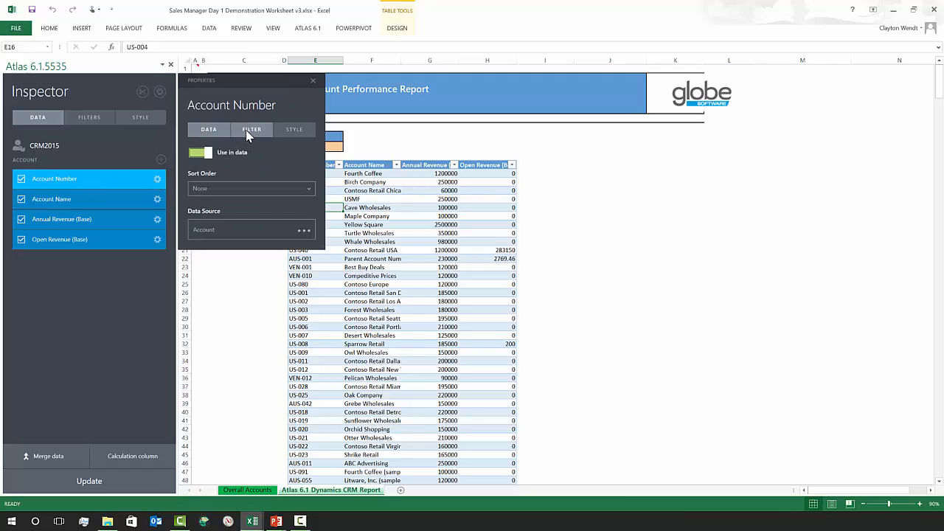
left_click(250, 133)
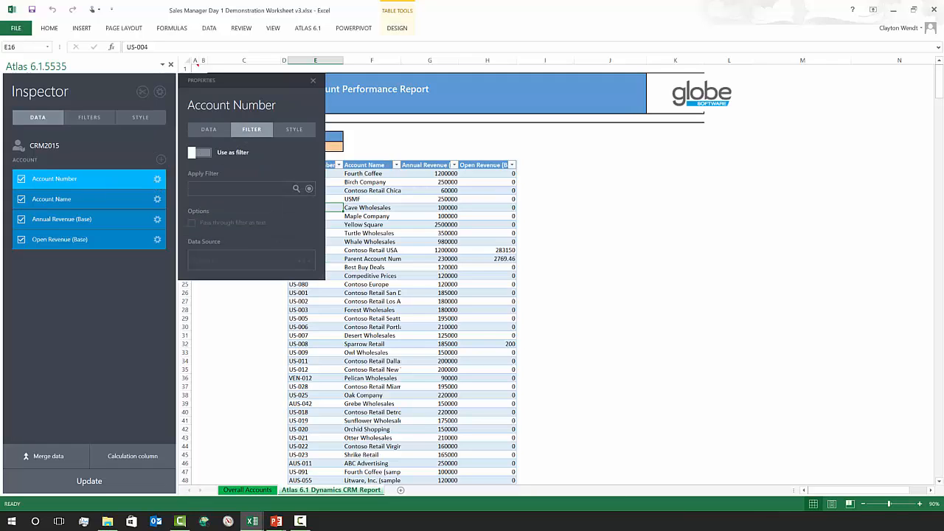
left_click(204, 152)
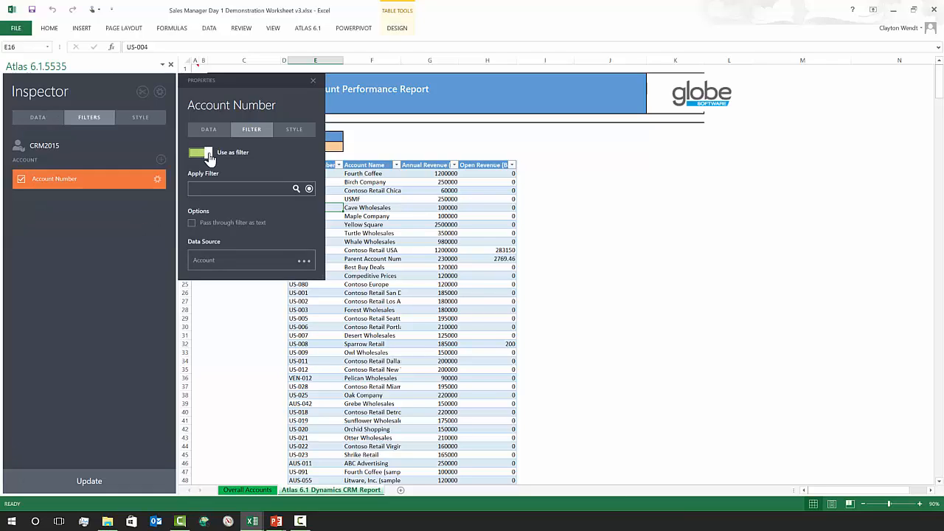
left_click(218, 188)
type("US*")
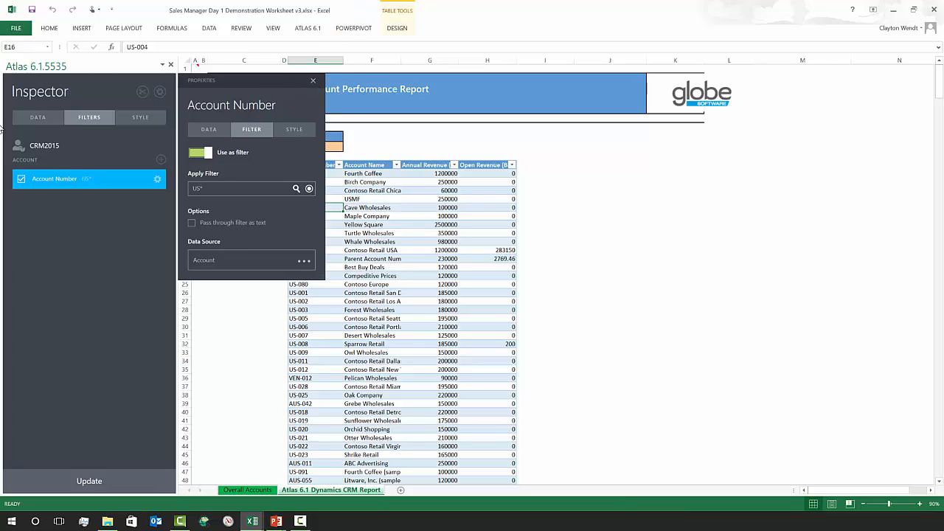
left_click(314, 83)
left_click(112, 489)
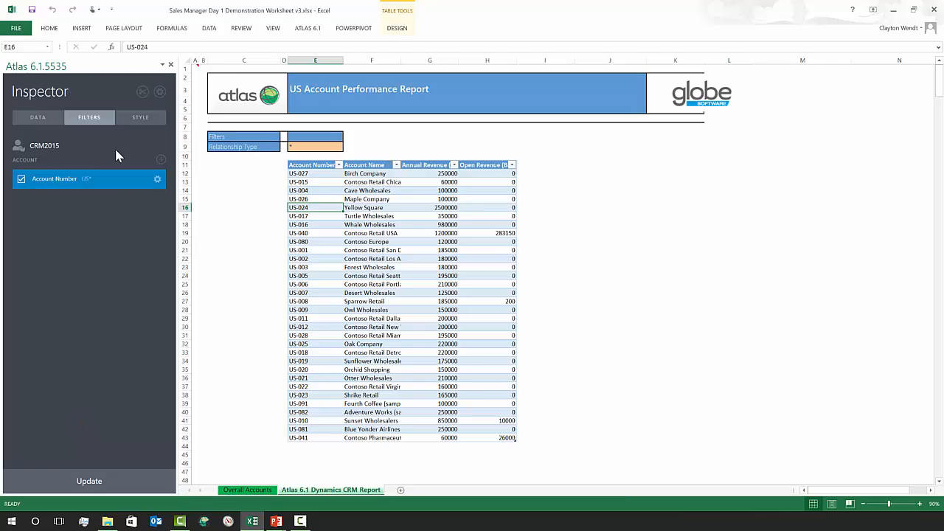
Search the account fields for "relation" and add Relationship Type to the table's data
left_click(30, 118)
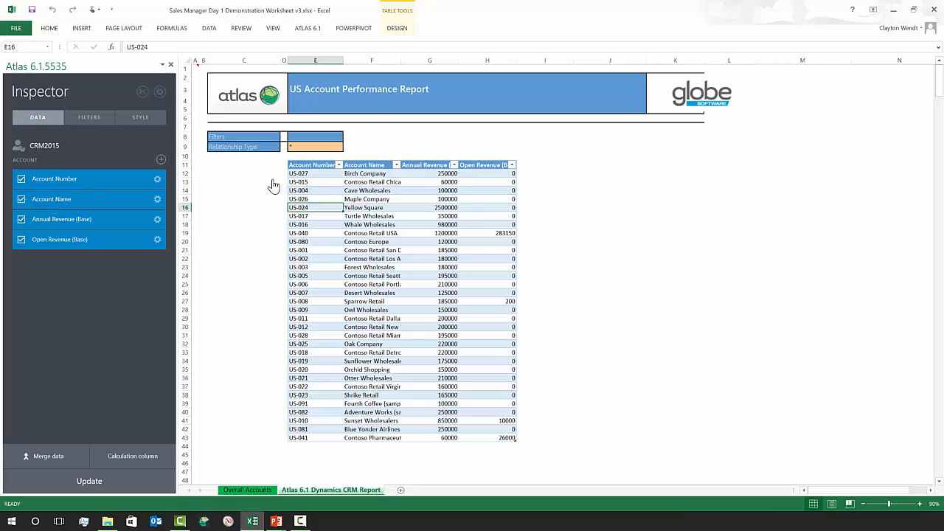
left_click(248, 156)
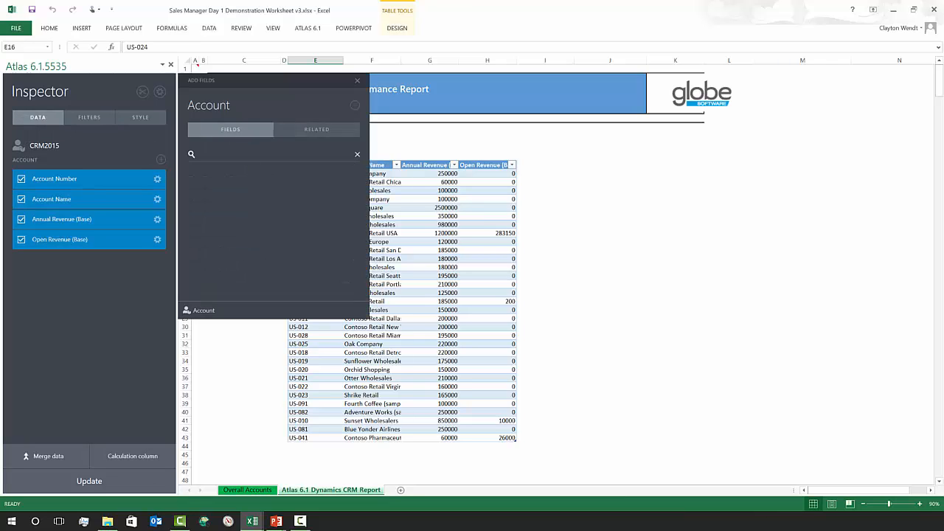
type("relation")
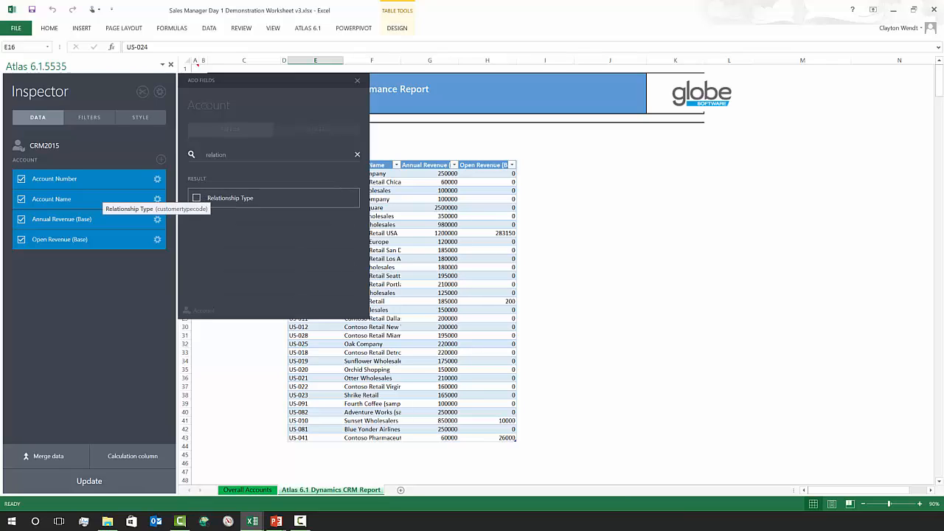
left_click(207, 197)
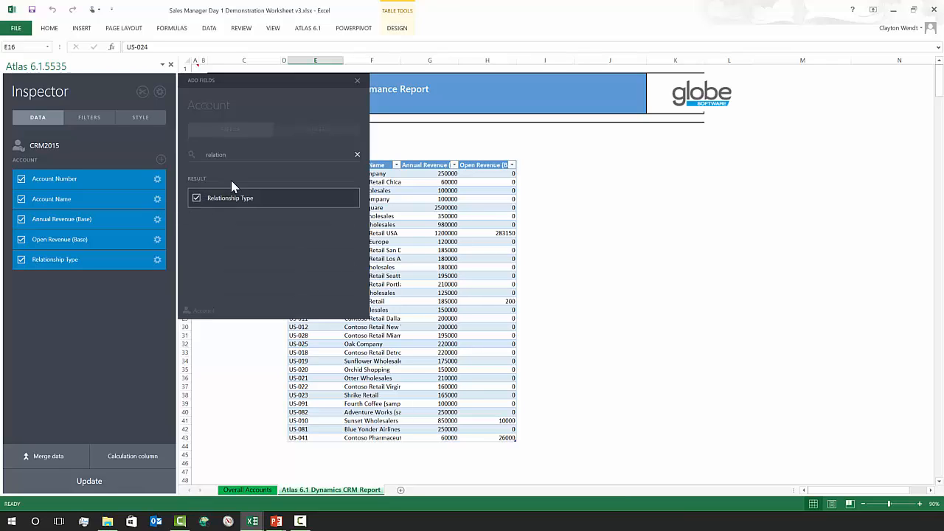
left_click(357, 80)
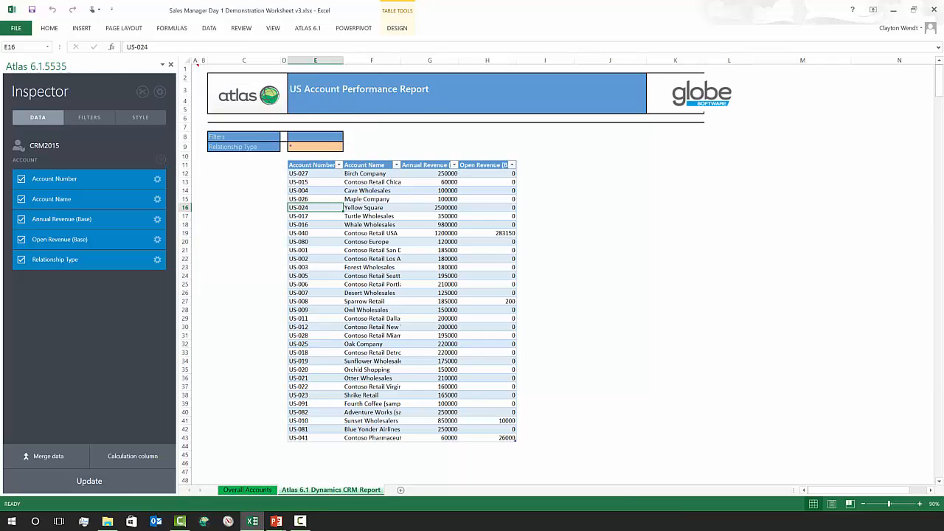
Search the account fields for "op" and add Open Deals to the table's data
left_click(160, 159)
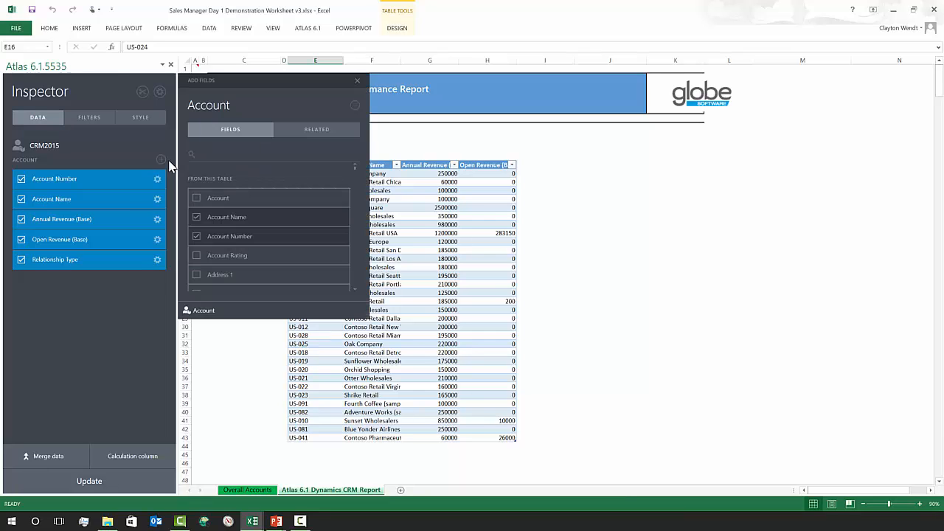
left_click(250, 155)
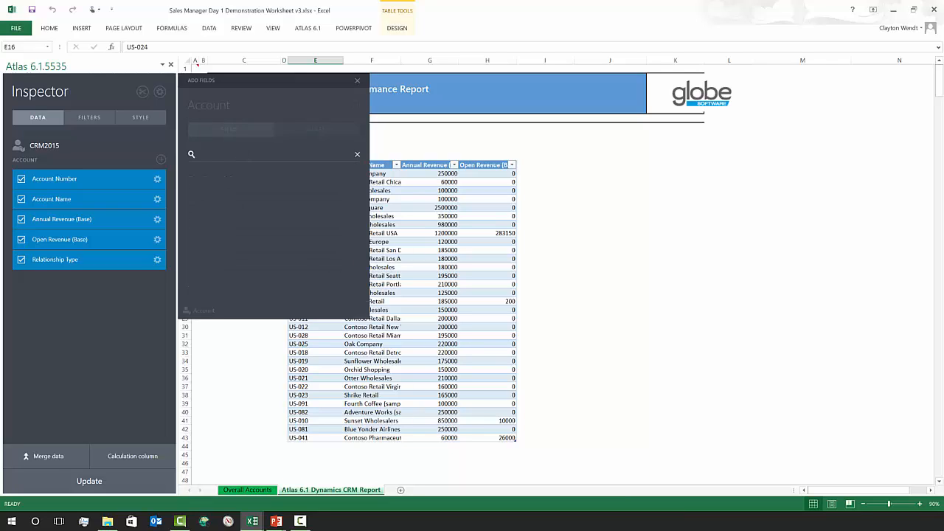
type("op")
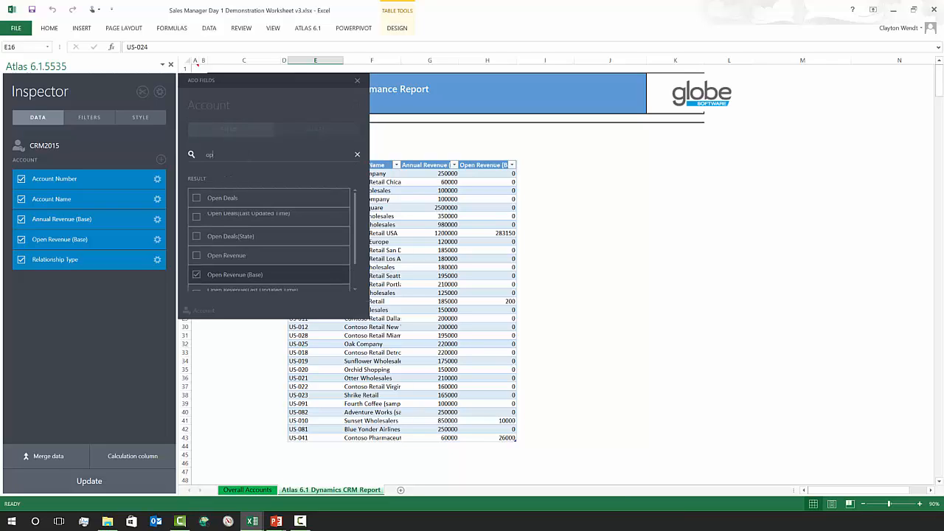
type("p")
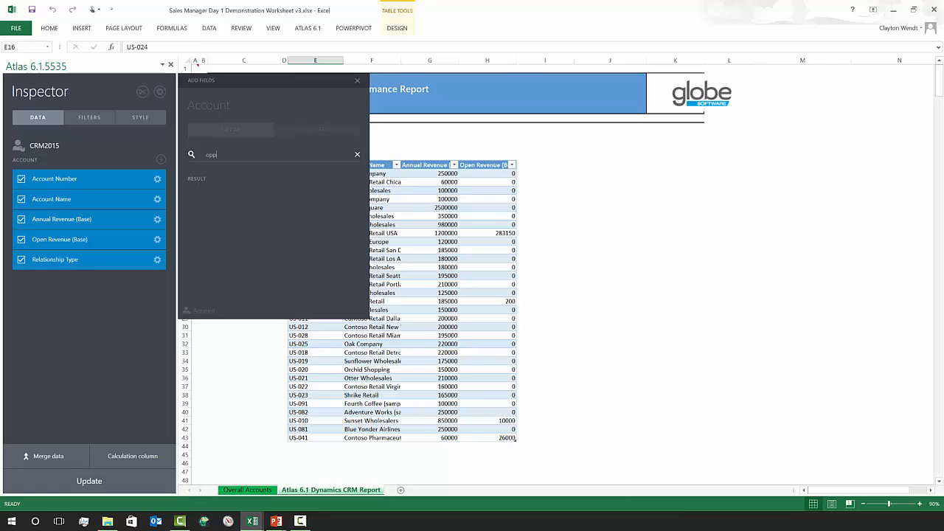
key("BackSpace")
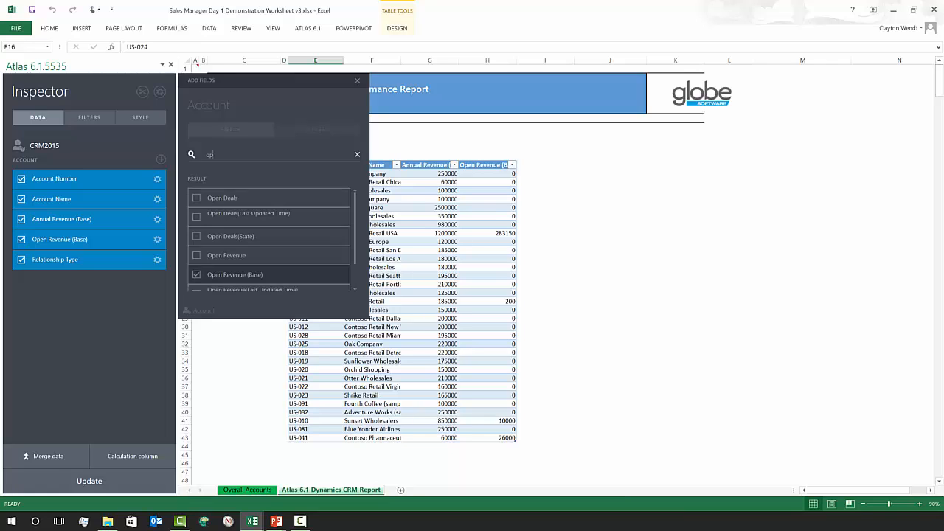
left_click(196, 198)
left_click(357, 81)
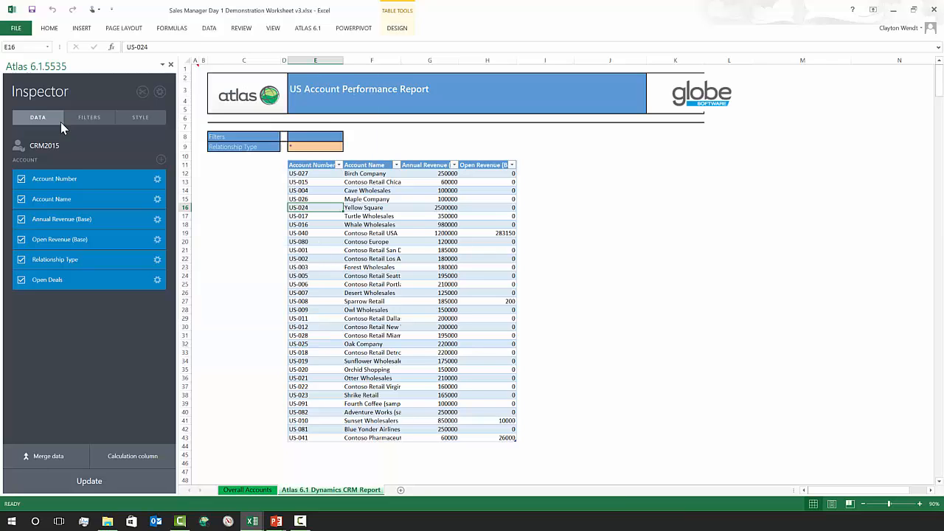
Add the Owner Name field through the related owner_accounts relation and update the account table
left_click(161, 160)
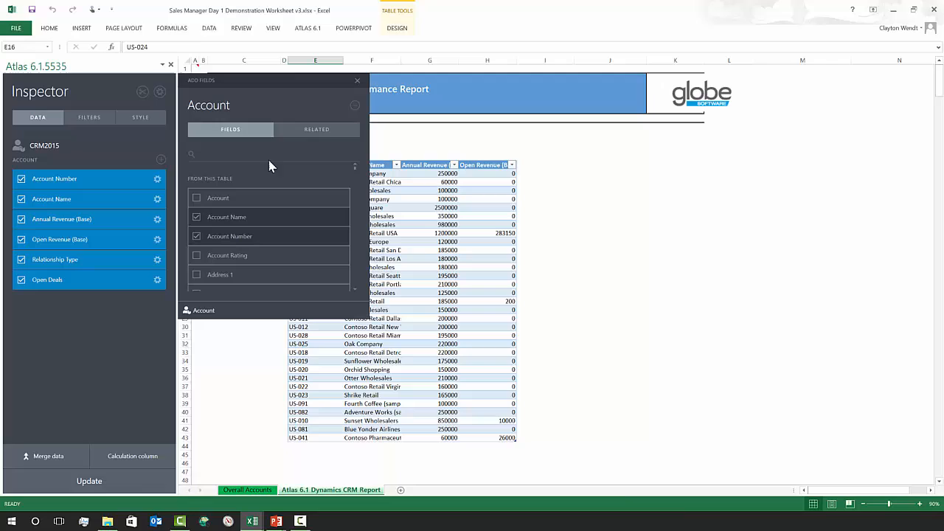
left_click(315, 130)
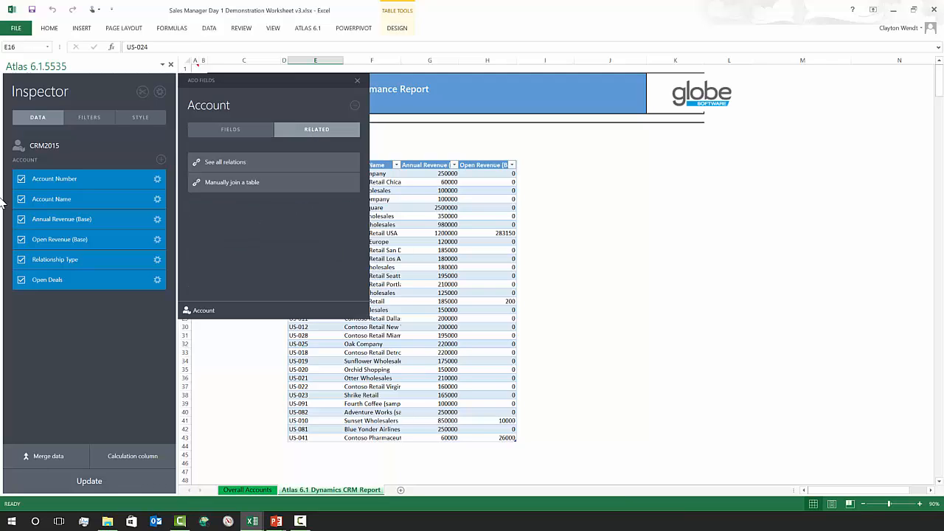
left_click(270, 162)
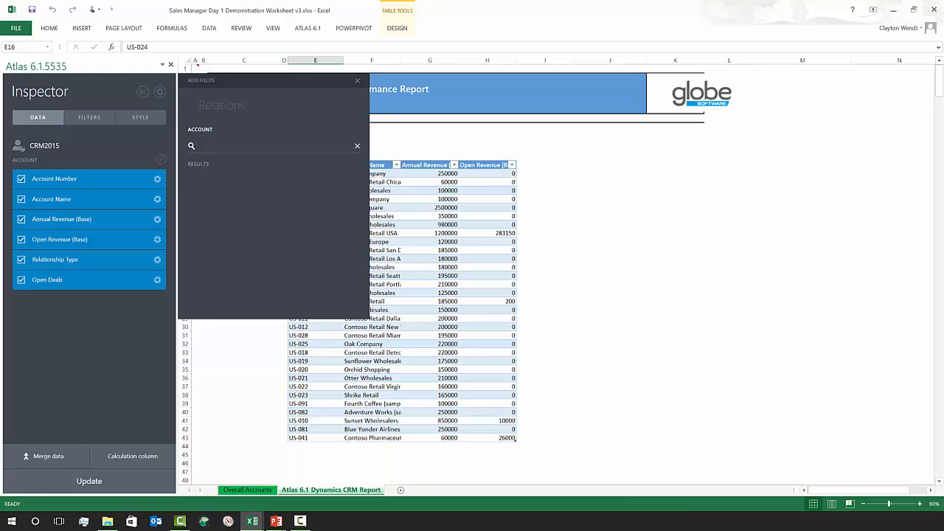
type("ow")
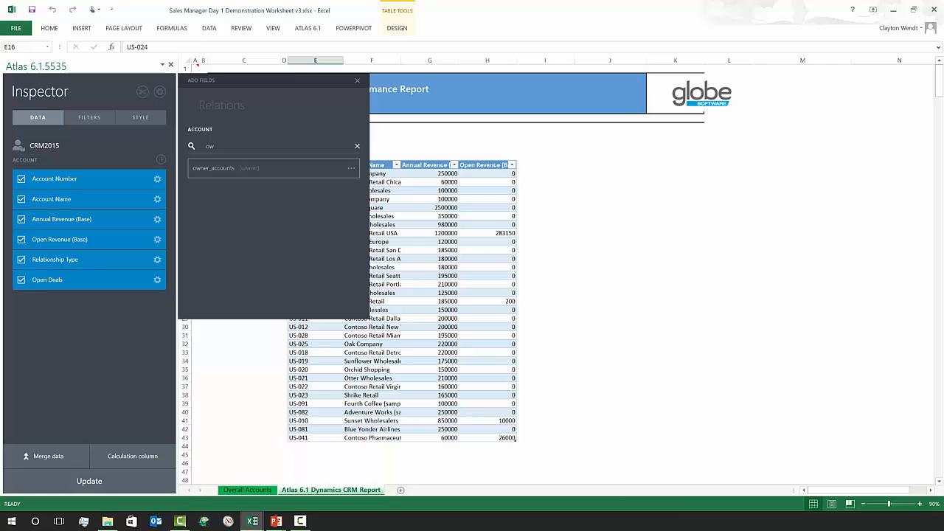
left_click(348, 168)
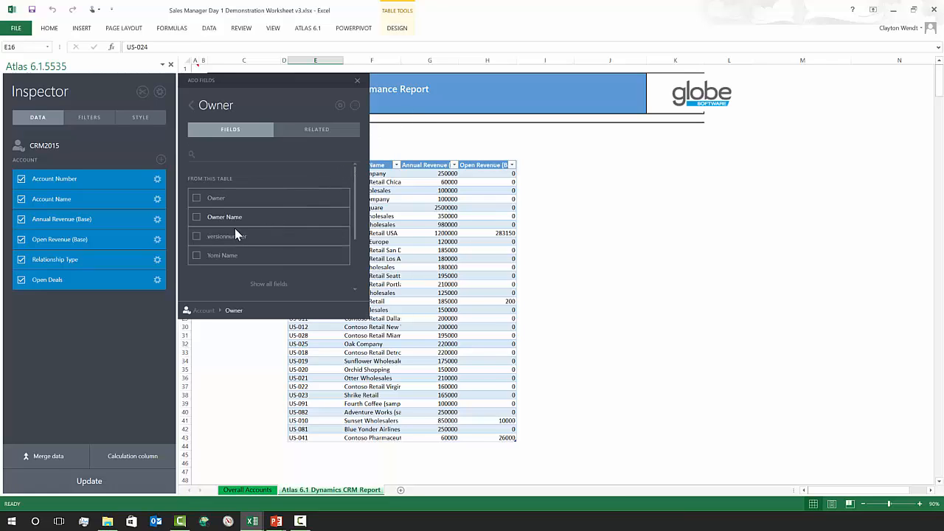
left_click(196, 217)
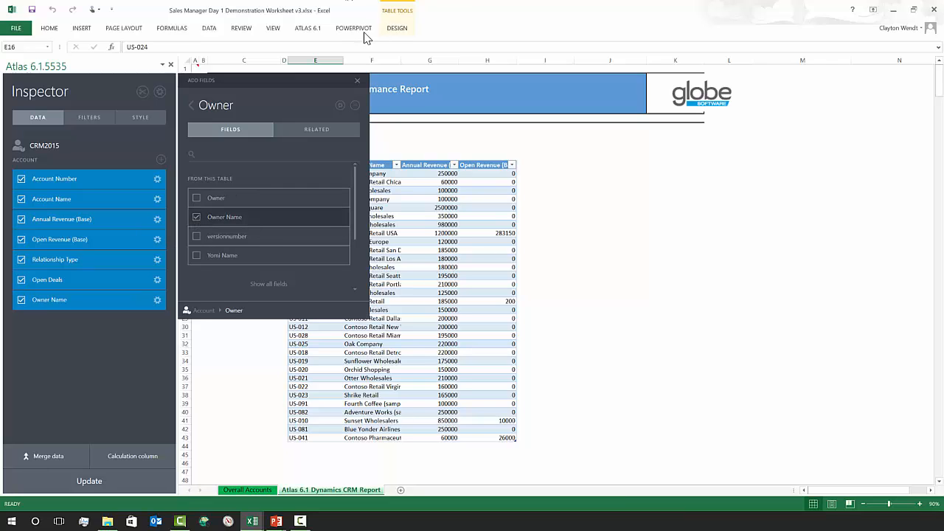
left_click(358, 81)
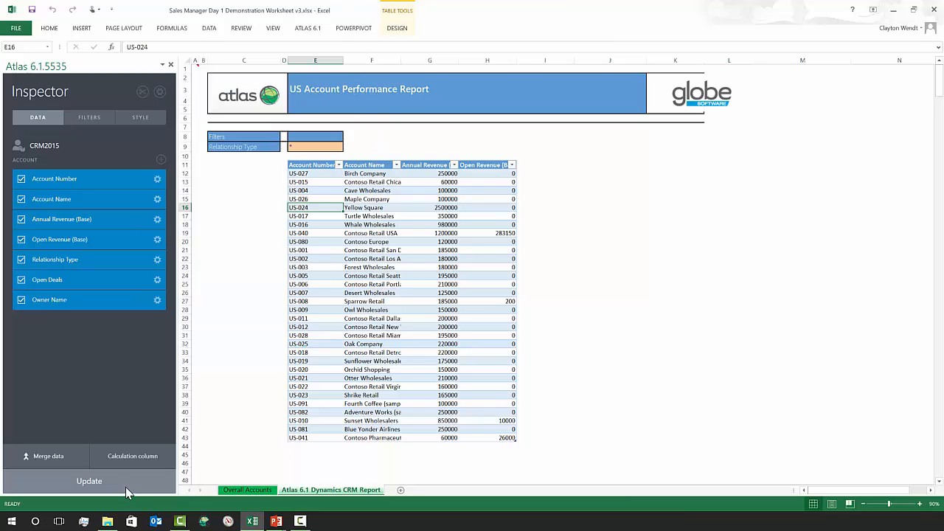
left_click(127, 491)
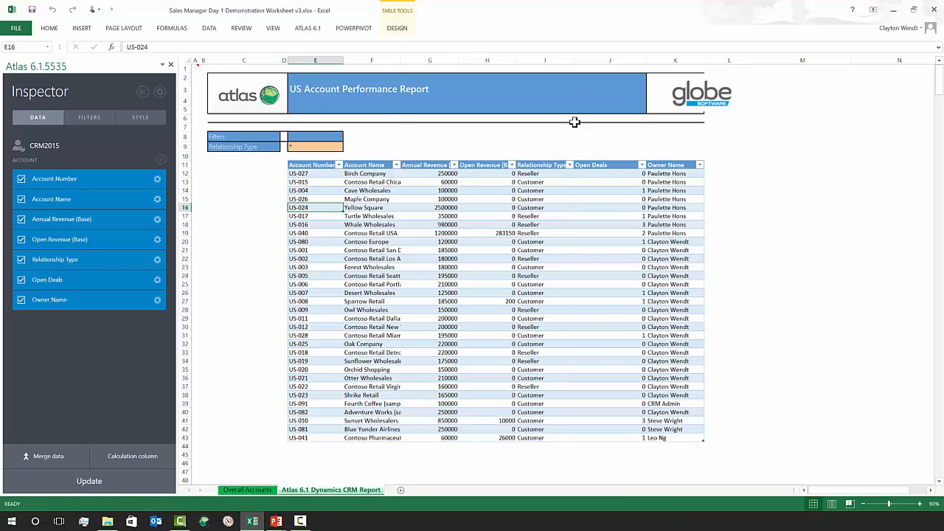
Narrow the Open Deals column and apply a comma number format without decimals to both revenue columns through cells G12:H12, updating the table
left_click_drag(647, 60, 619, 69)
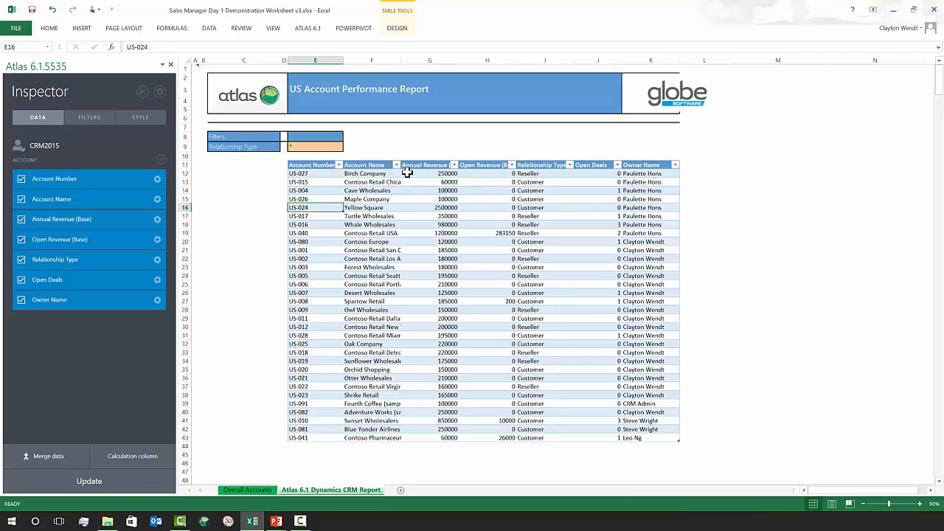
left_click_drag(418, 171, 480, 173)
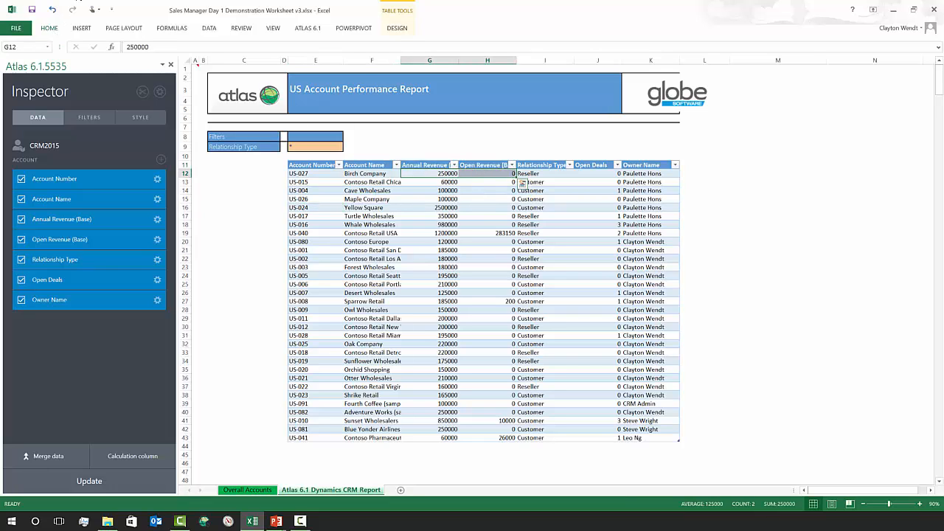
left_click(51, 31)
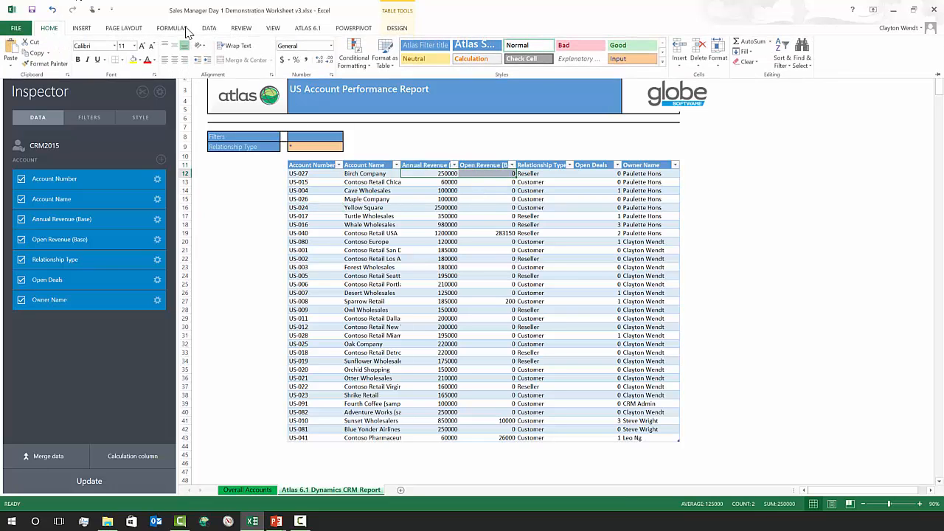
left_click(307, 60)
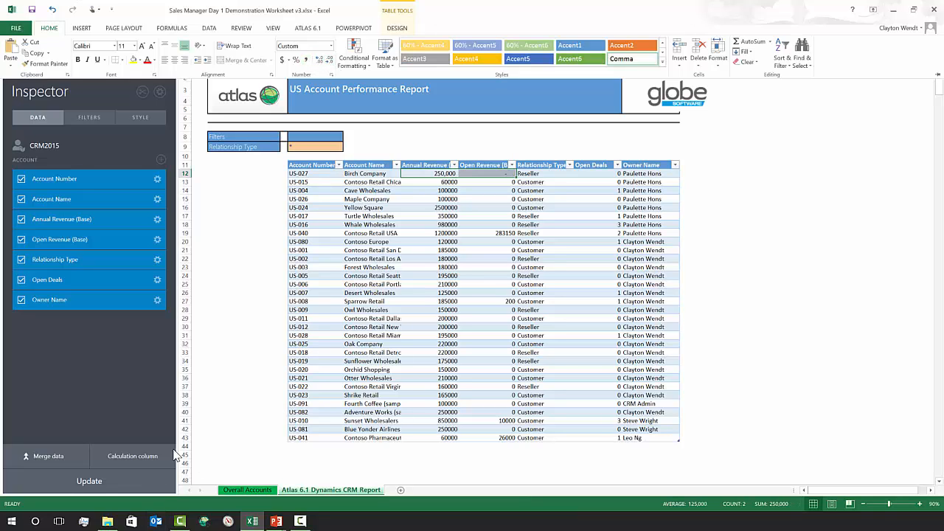
left_click(146, 475)
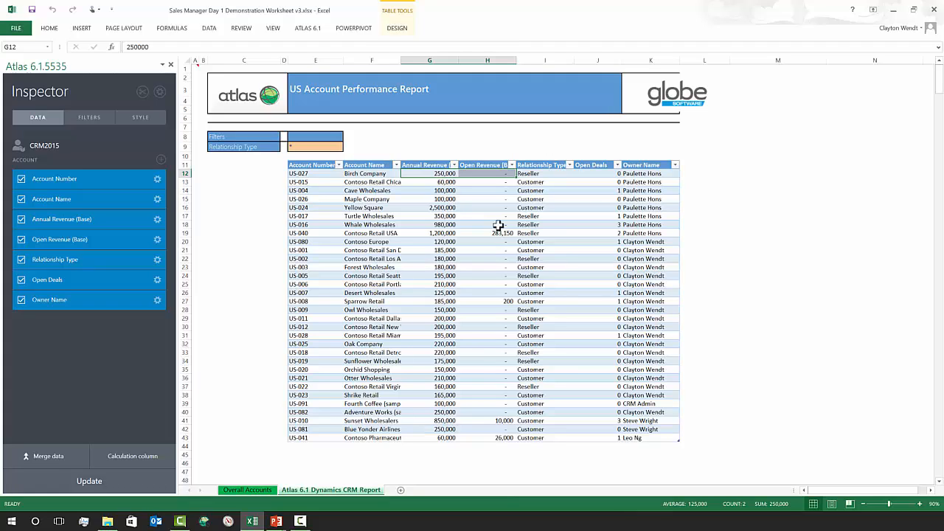
Rename the Annual Revenue (Base) field of the account table as Total Sales LY
left_click(546, 161)
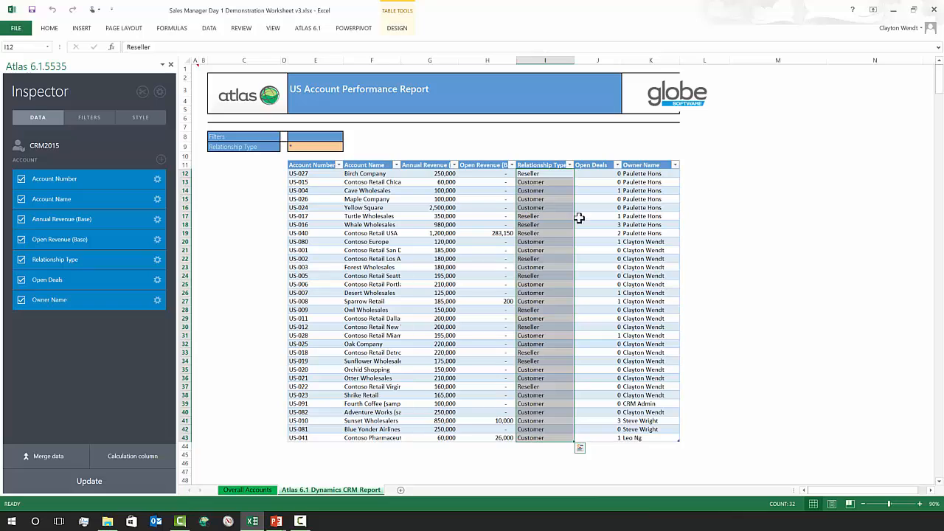
left_click(483, 242)
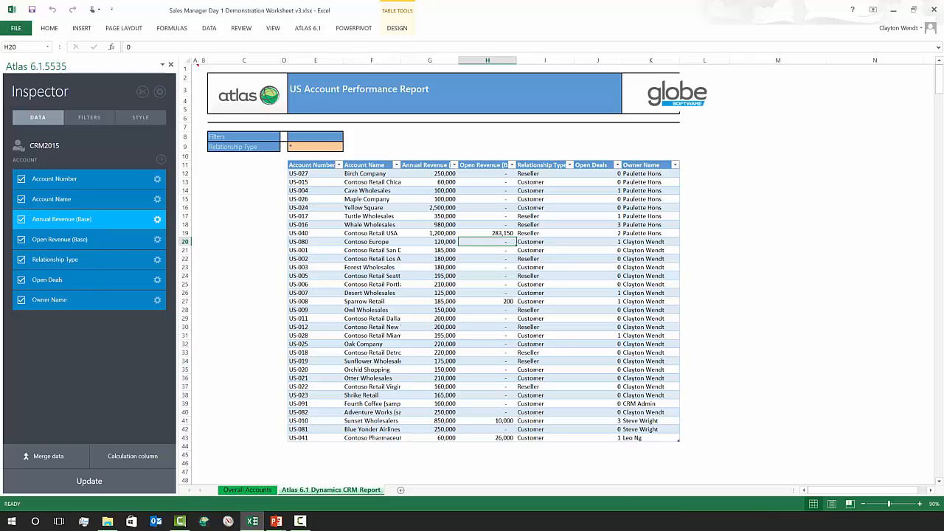
right_click(15, 220)
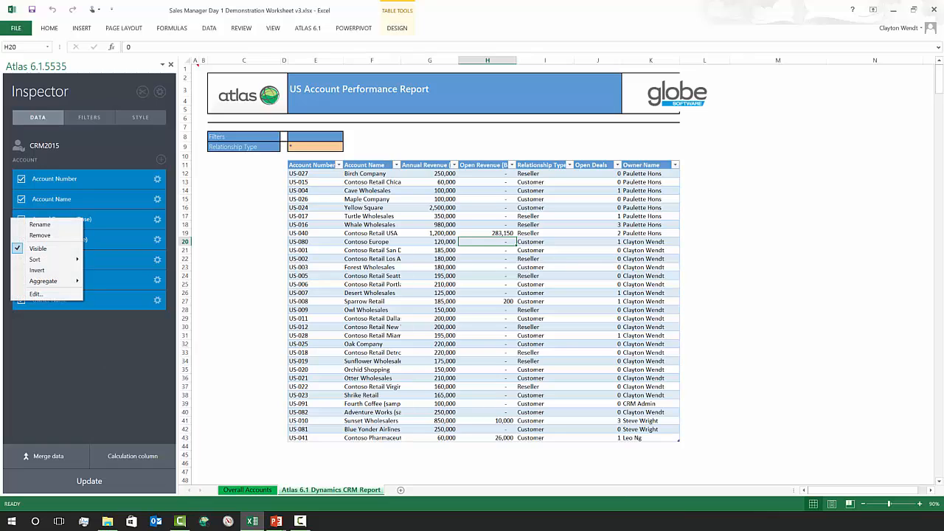
left_click(59, 224)
type("Total Sales LY")
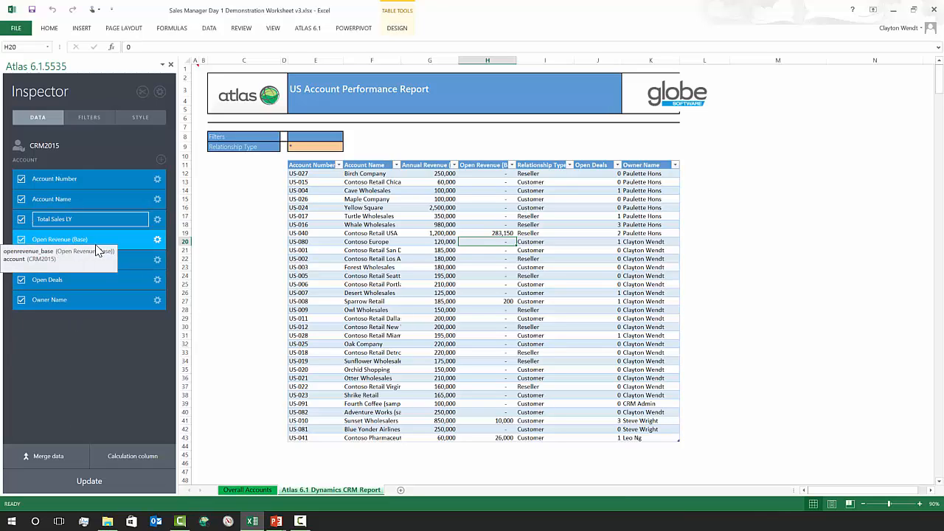
key("Return")
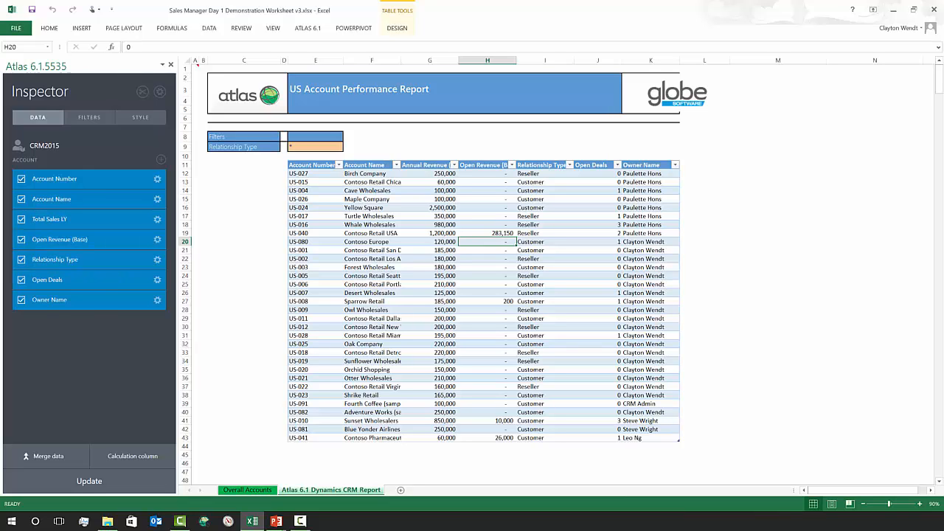
Rename the Open Revenue (Base) field of the account table as Sales to Date
right_click(23, 240)
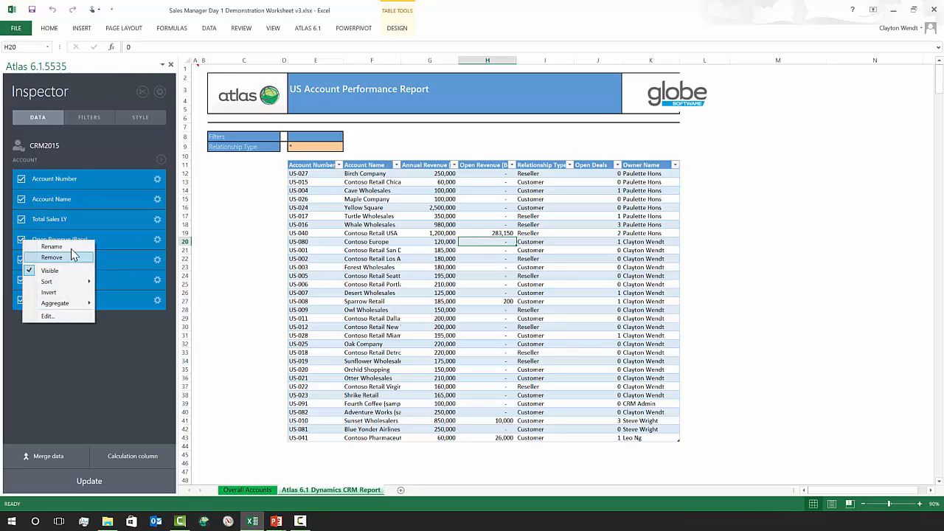
left_click(73, 247)
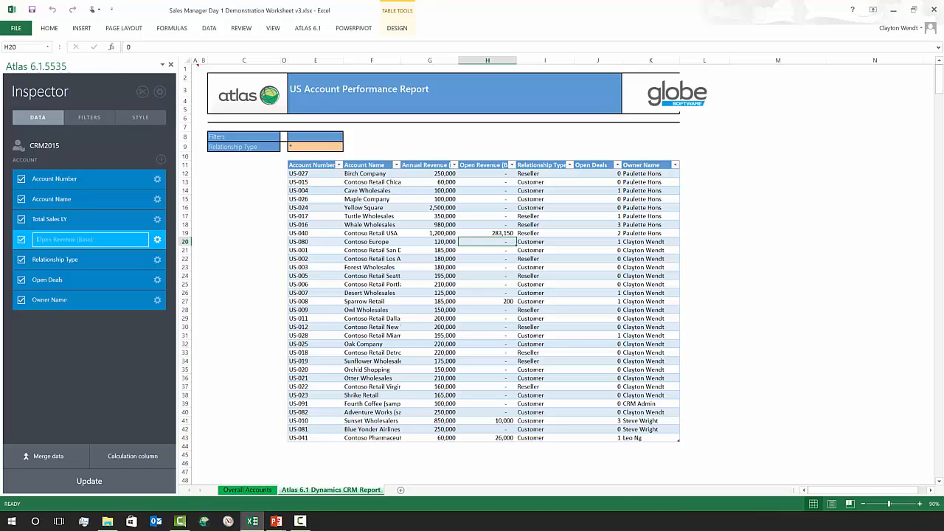
type("Sales to Date")
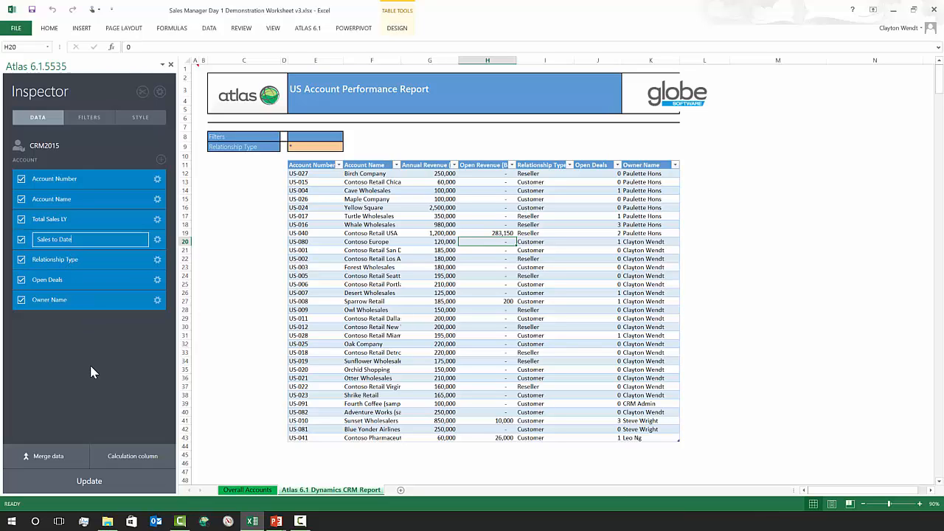
Rename the Owner Name field as Team Owner and update the account table with the new headings
right_click(71, 298)
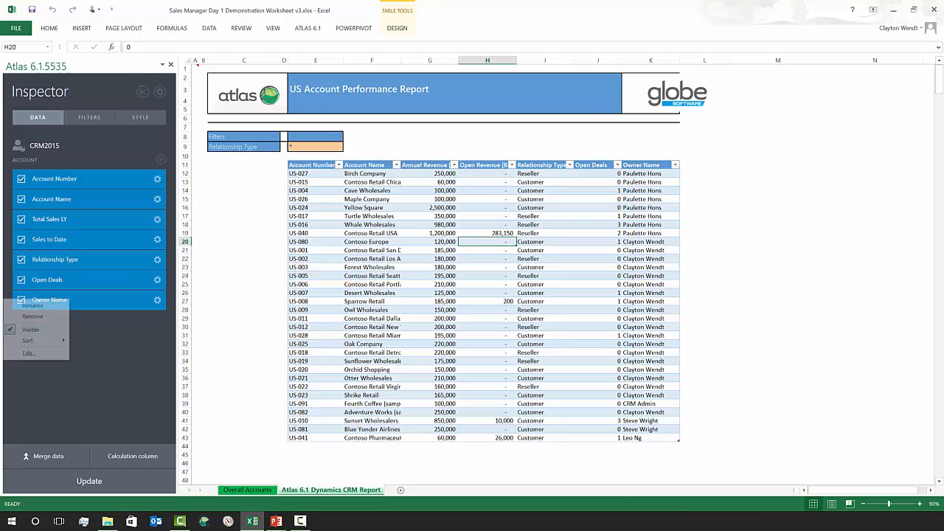
left_click(33, 305)
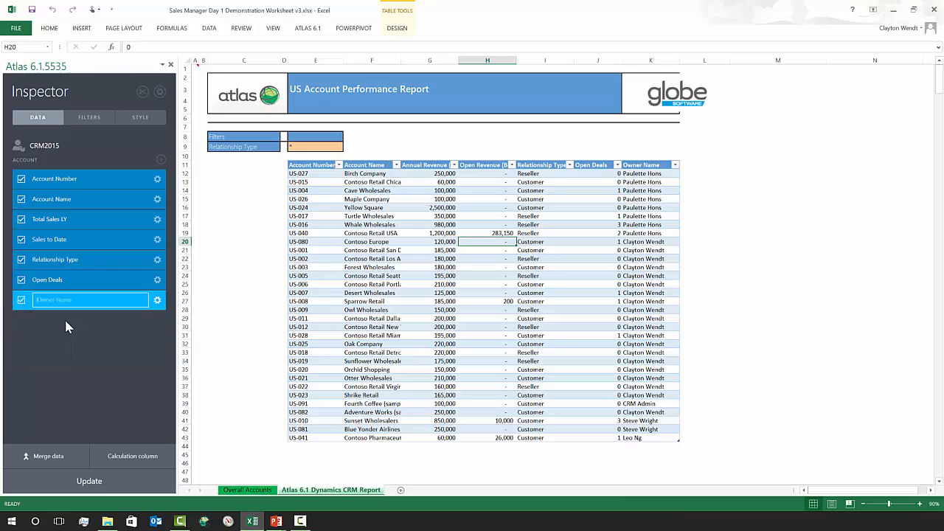
type("Team")
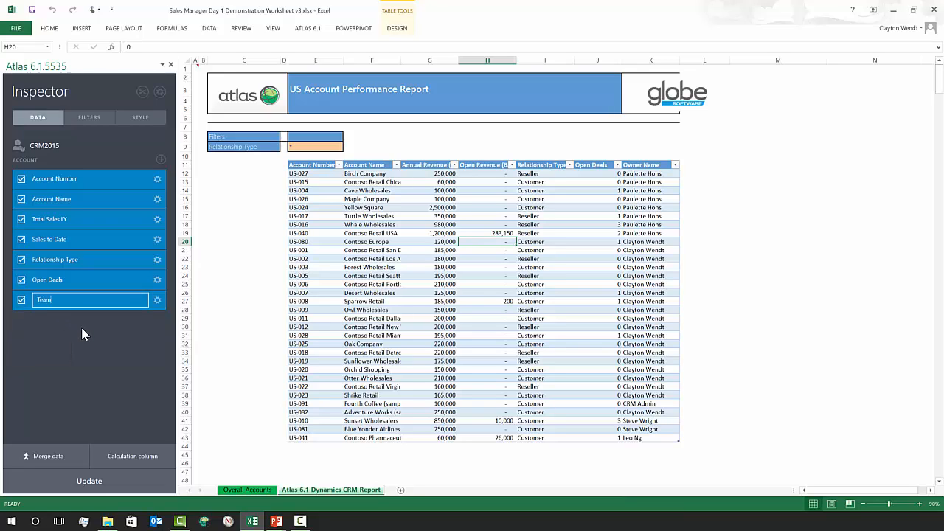
key("BackSpace")
type("m Owner")
left_click(77, 481)
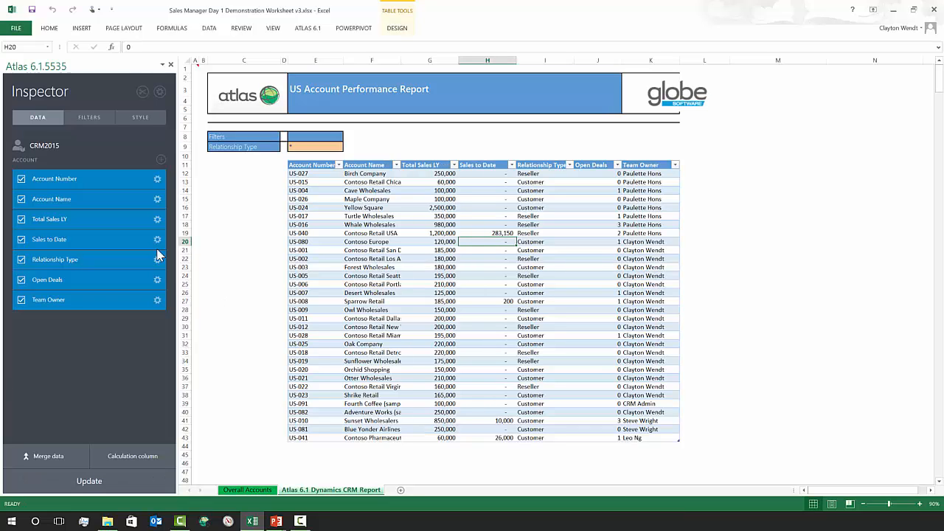
Reorder the table's columns so that Total Sales LY and Sales to Date come last, after Team Owner
left_click(151, 118)
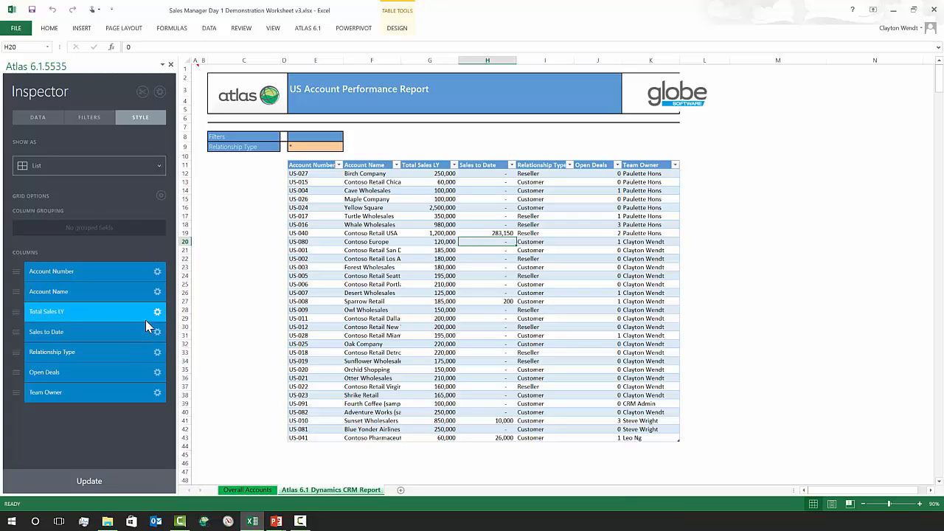
left_click_drag(122, 312, 120, 396)
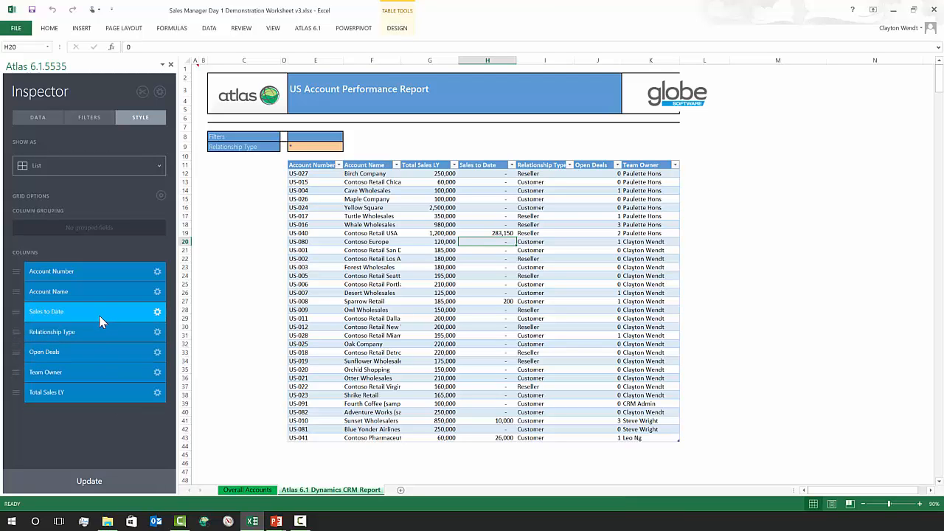
left_click_drag(96, 356, 95, 388)
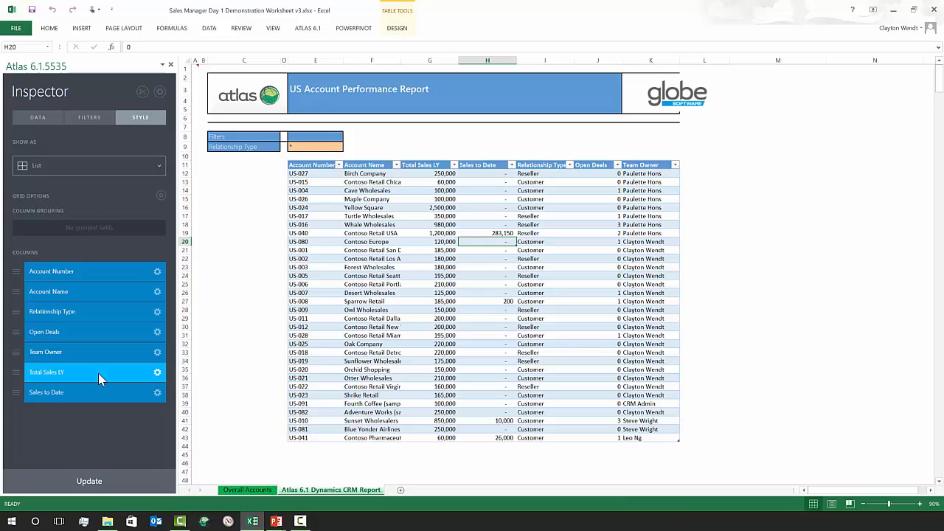
Set the table total of both the Total Sales LY and Sales to Date columns to Sum
left_click(157, 372)
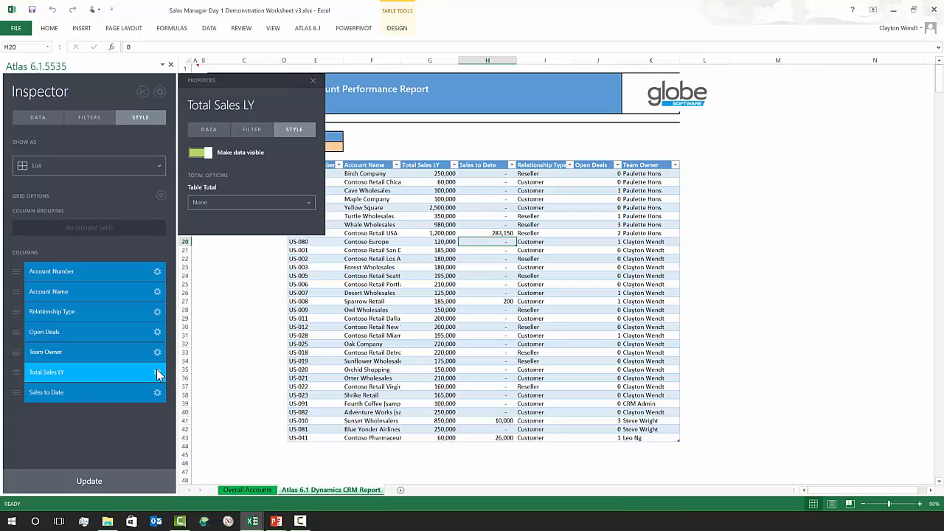
left_click(274, 212)
left_click(255, 228)
left_click(314, 80)
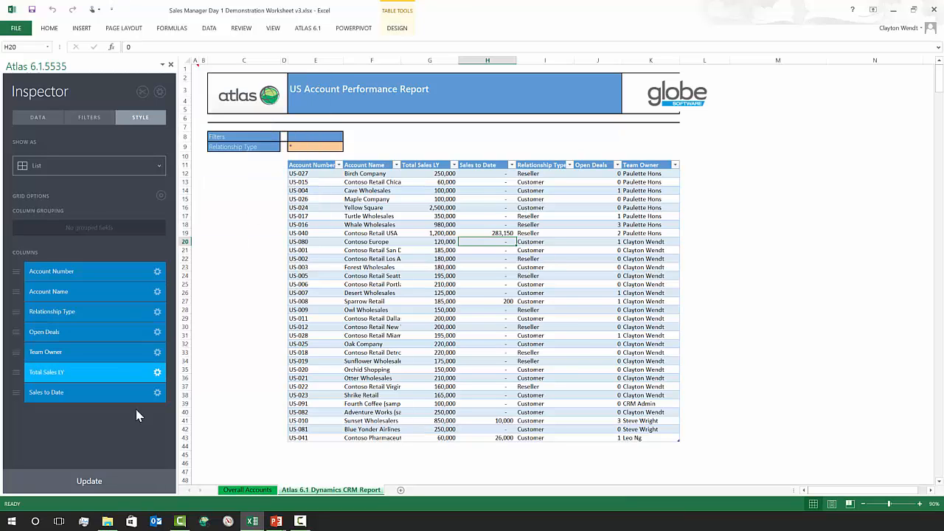
left_click(157, 392)
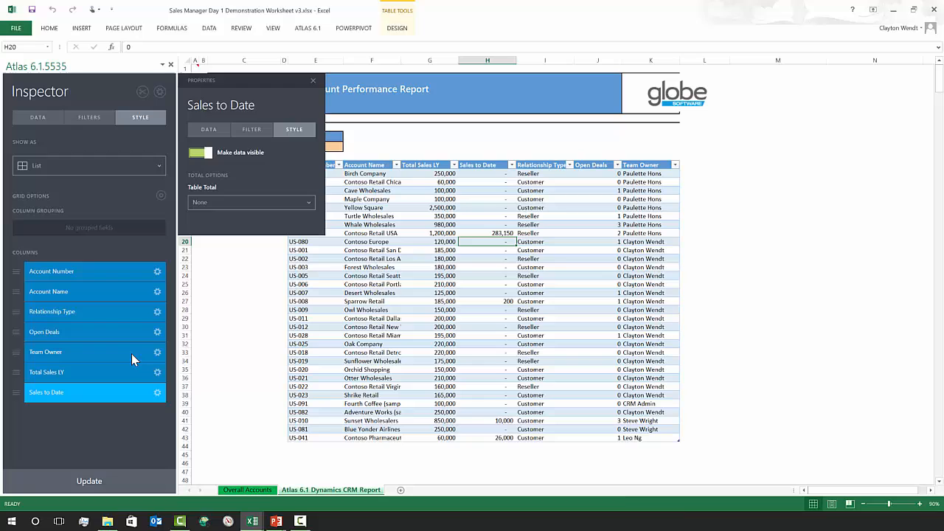
left_click(242, 205)
left_click(233, 234)
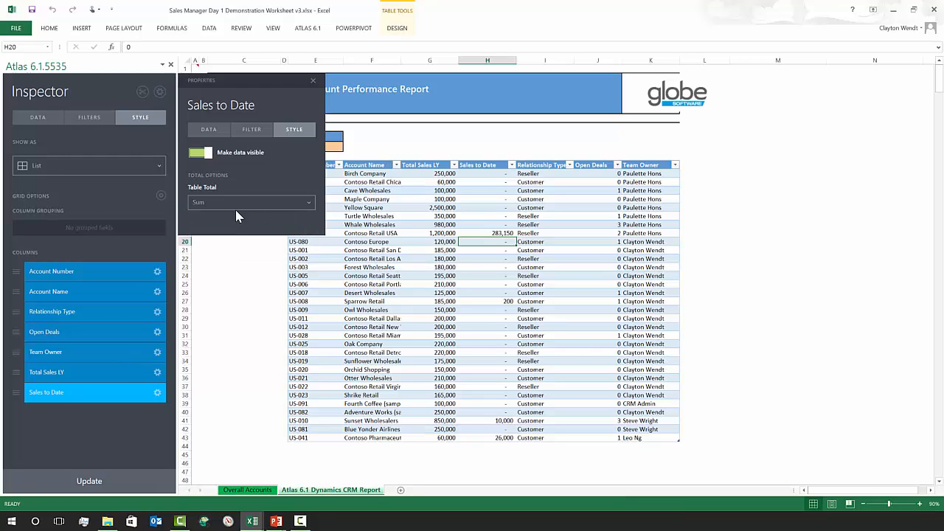
left_click(313, 80)
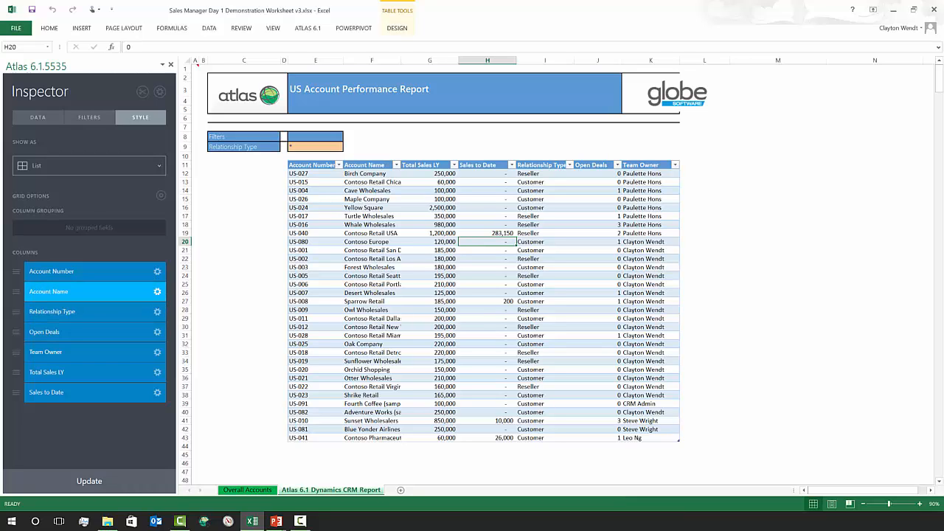
Set the table total of the Account Name column to Count
left_click(157, 291)
left_click(212, 204)
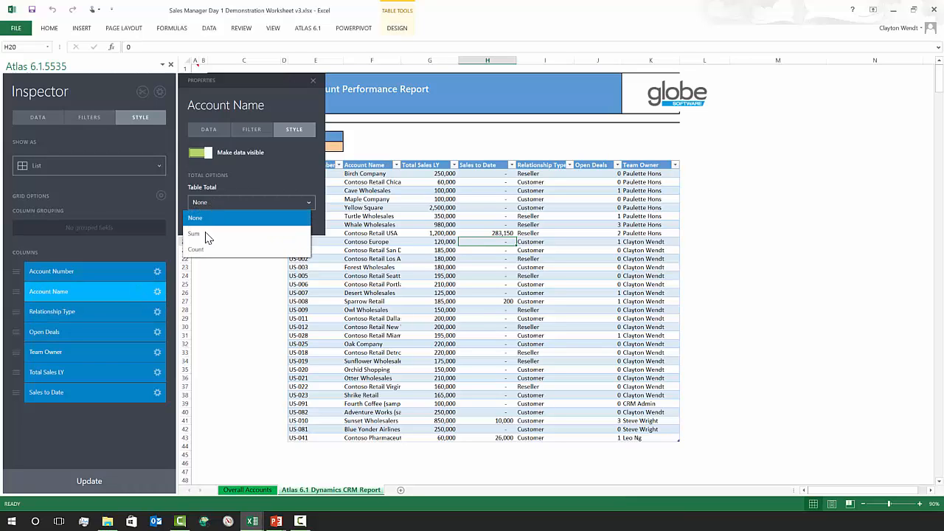
left_click(209, 251)
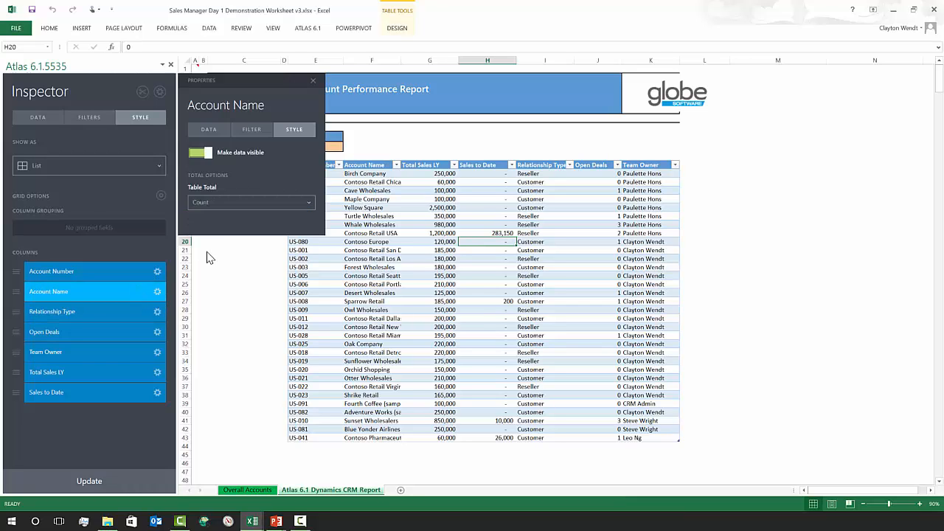
left_click(313, 81)
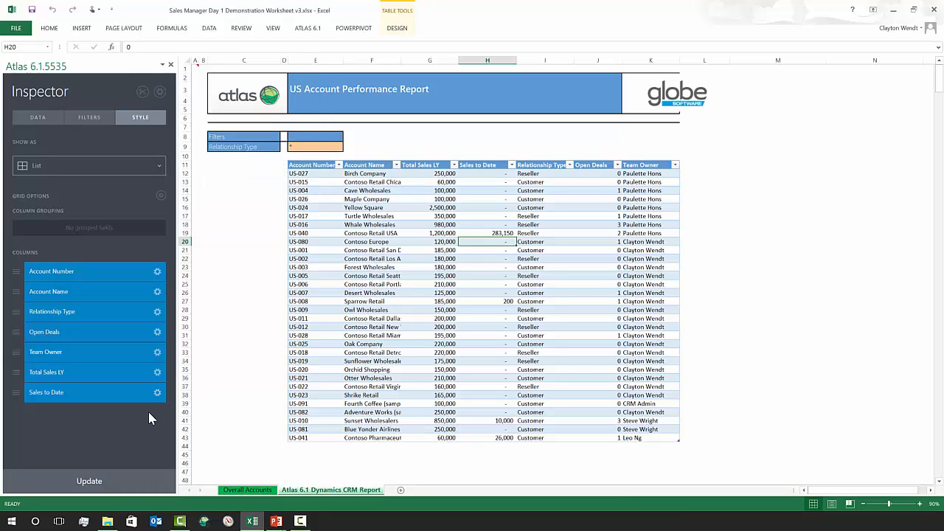
Update the account table and narrow its Open Deals and Relationship Type columns on the sheet
left_click(94, 479)
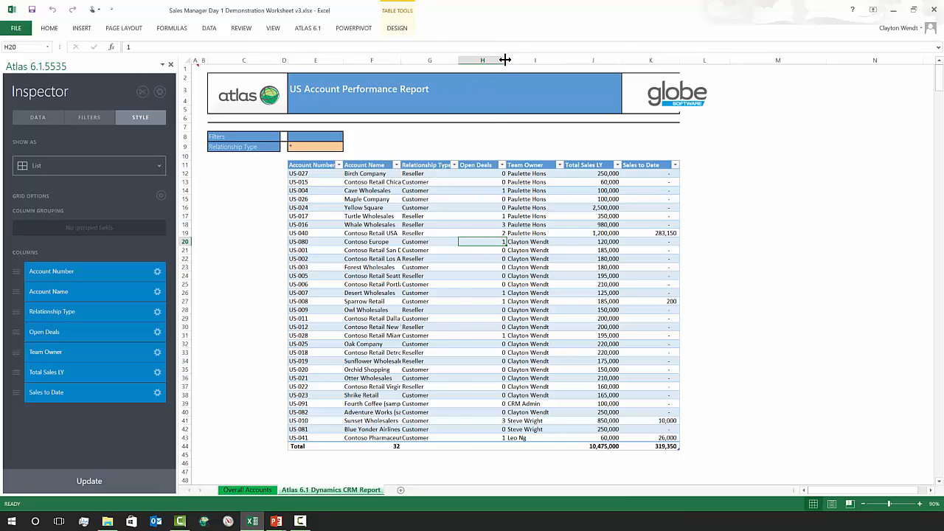
left_click_drag(506, 59, 489, 59)
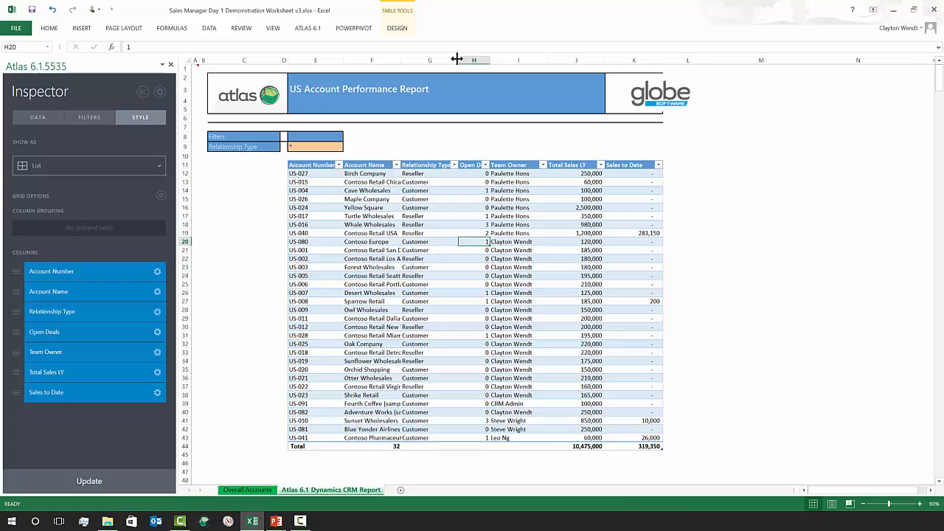
left_click_drag(457, 59, 483, 60)
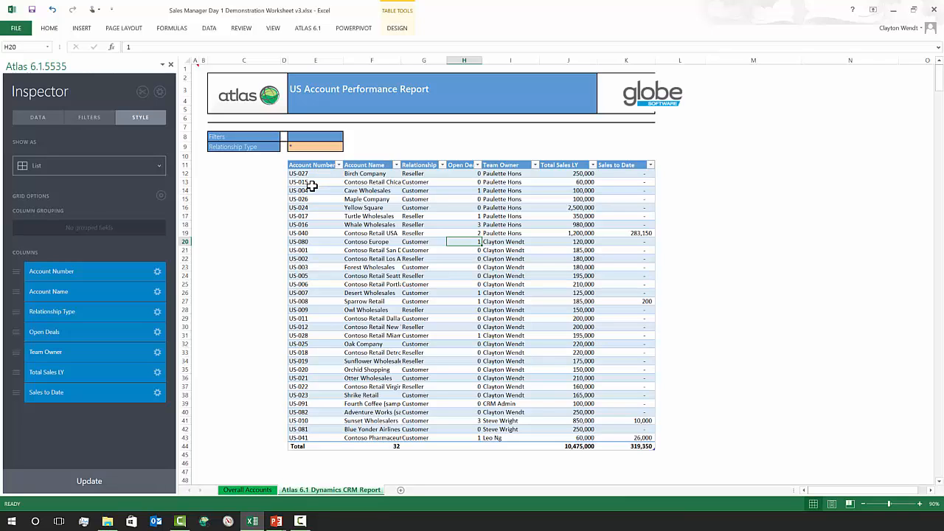
Enable the Relationship Type field as a filter on the account table
left_click(50, 118)
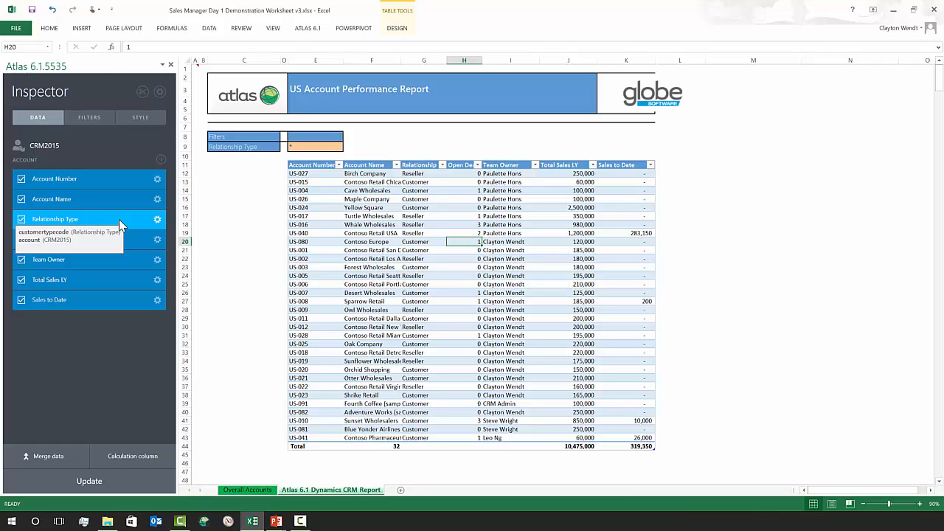
left_click(157, 220)
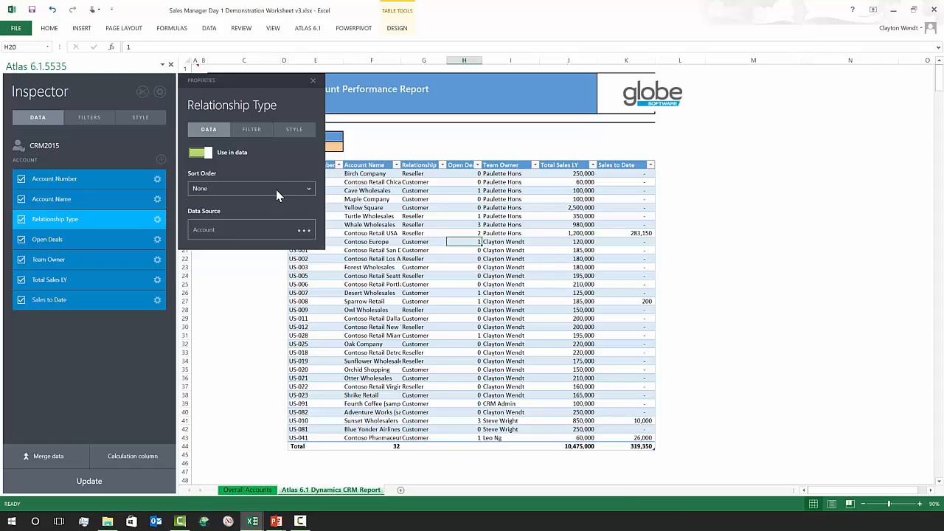
left_click(243, 132)
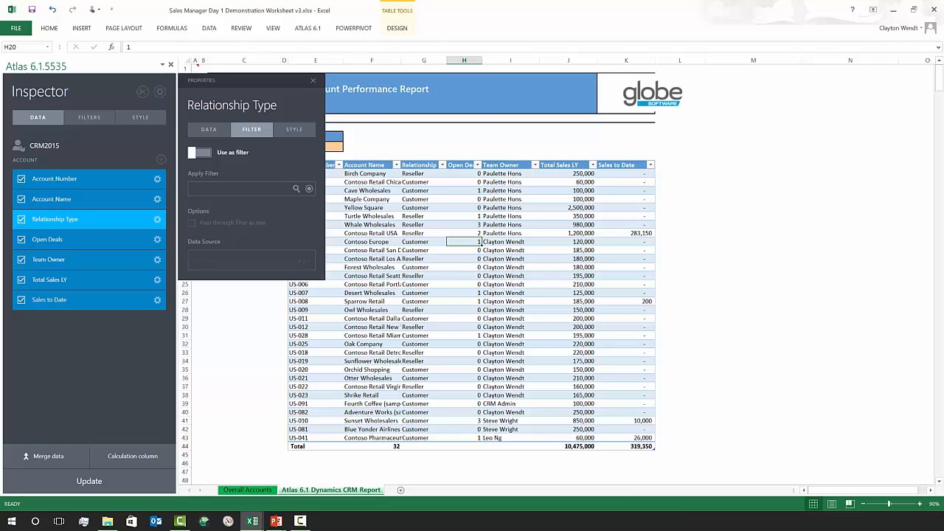
left_click(210, 155)
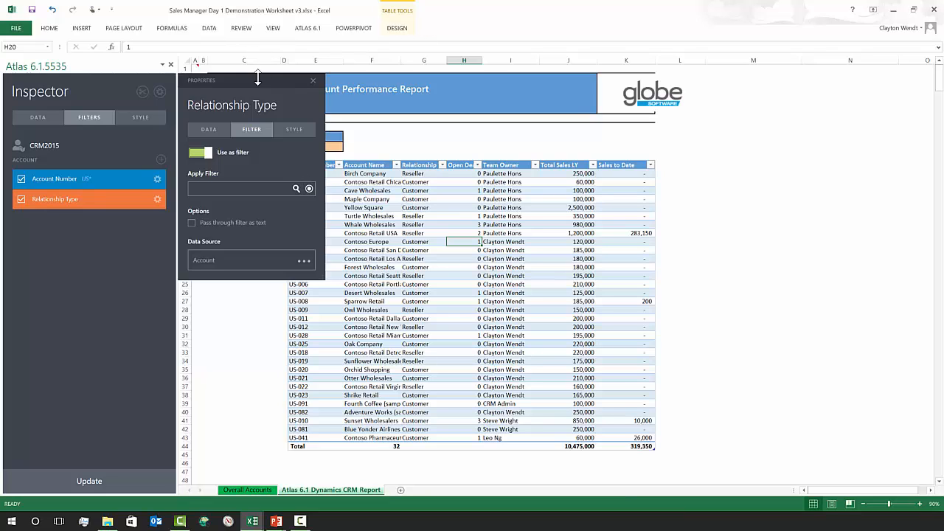
Link the Relationship Type filter to cell $E$9, update the table and close the Inspector
left_click_drag(264, 90, 480, 169)
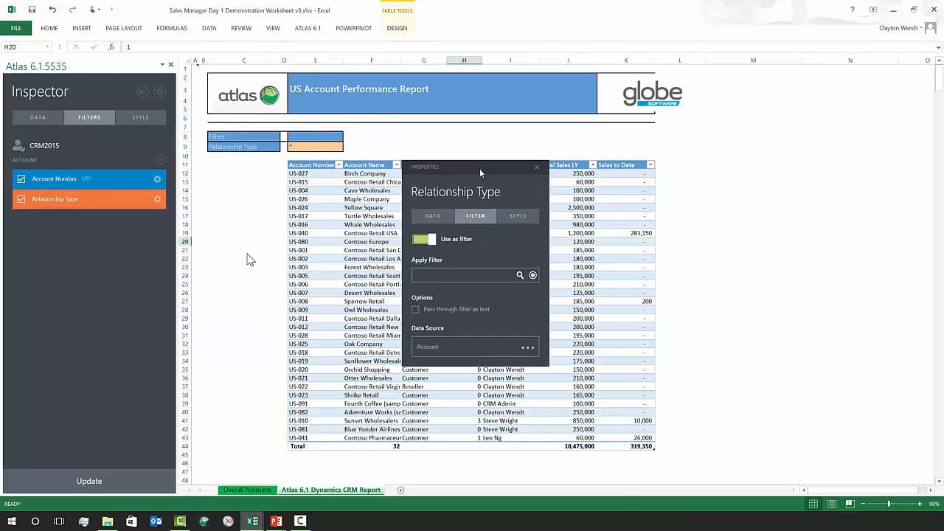
left_click(533, 275)
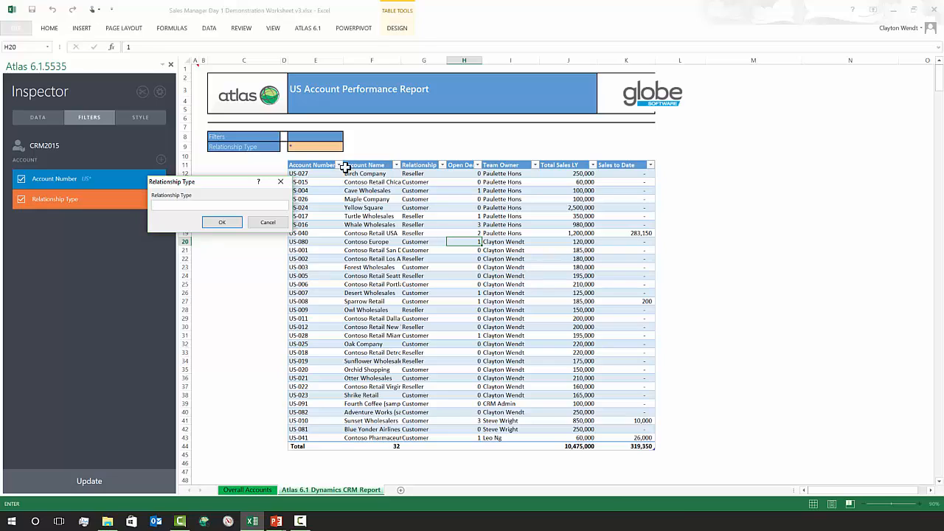
left_click(310, 143)
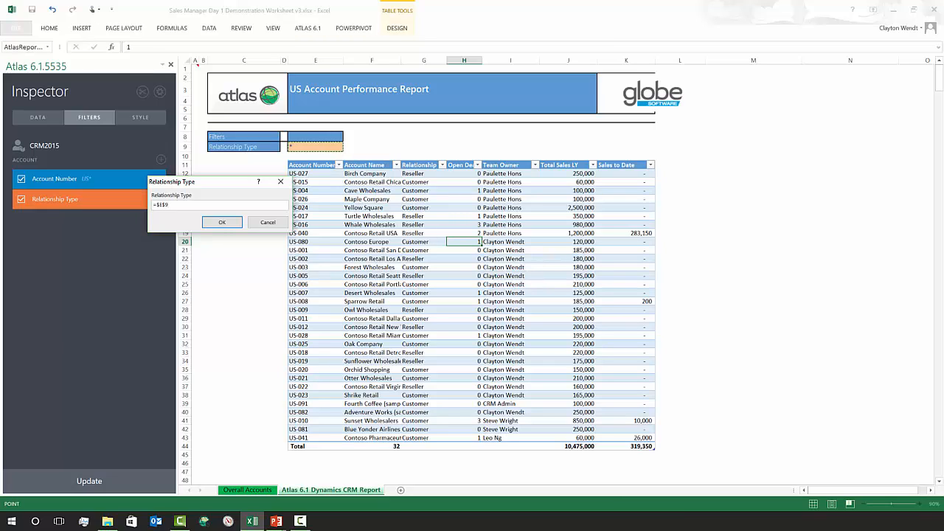
left_click(233, 223)
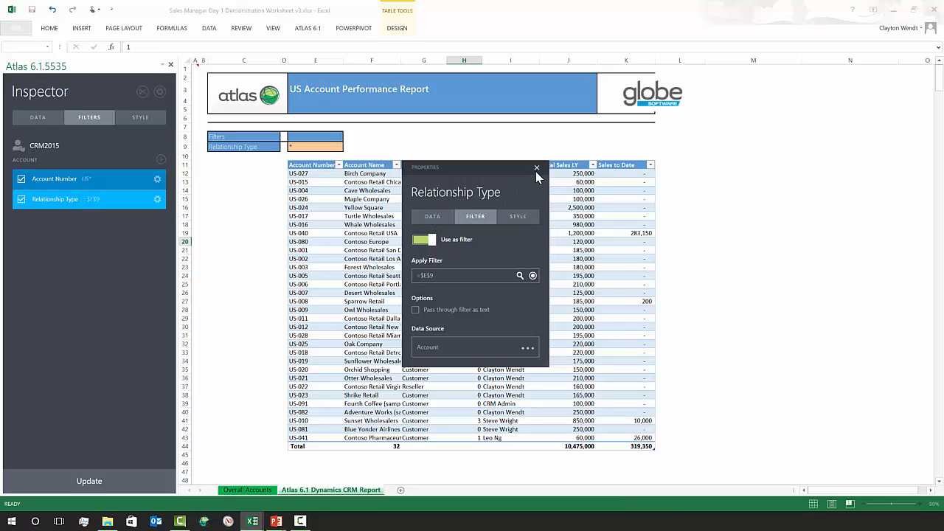
left_click(536, 167)
left_click(101, 485)
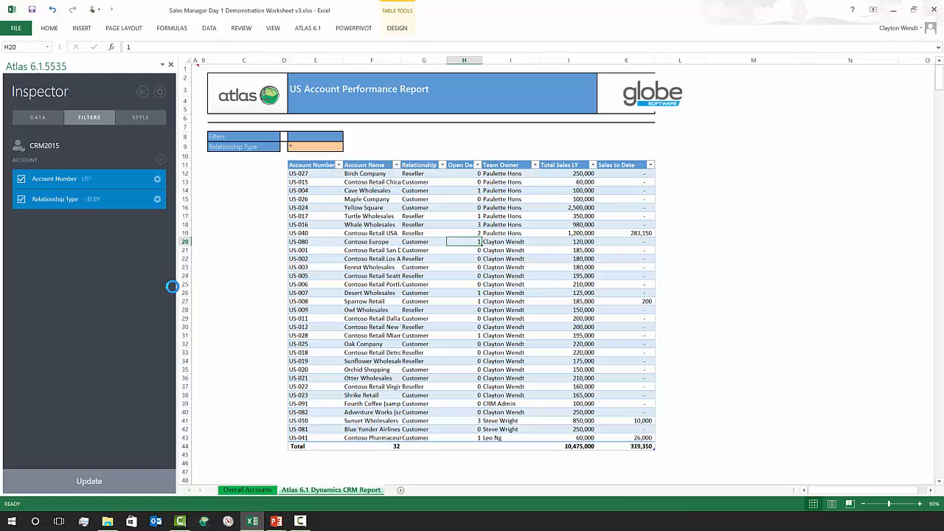
left_click(169, 66)
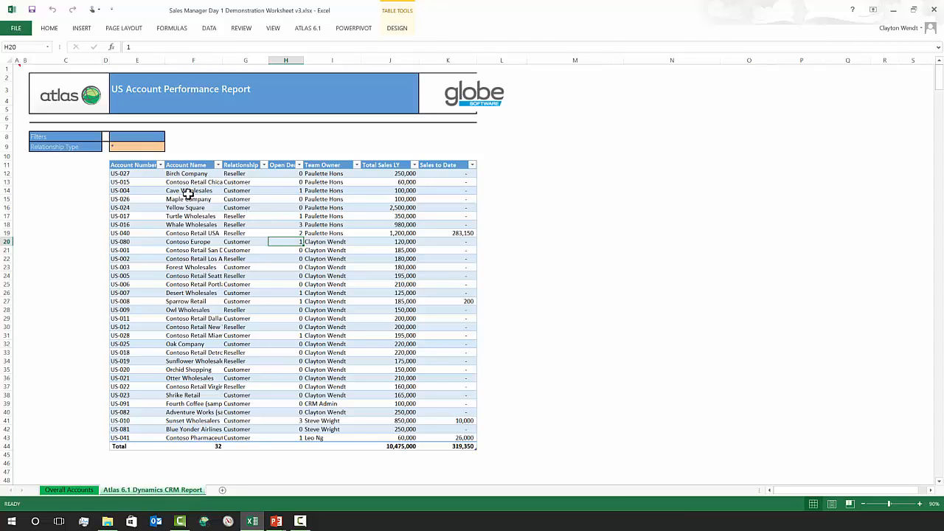
Filter the report by Customer in cell E9, and extend the filter to include Reseller by allowing multiple selection
left_click(147, 147)
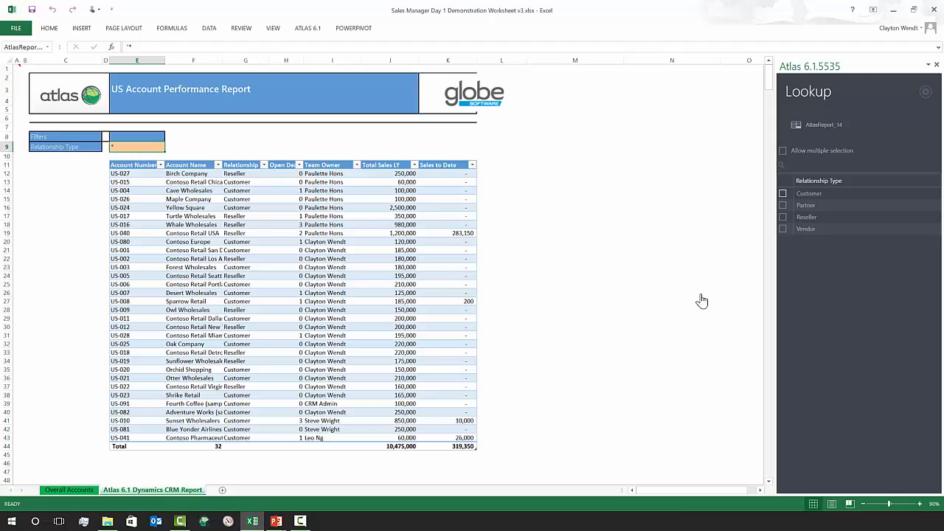
left_click(783, 193)
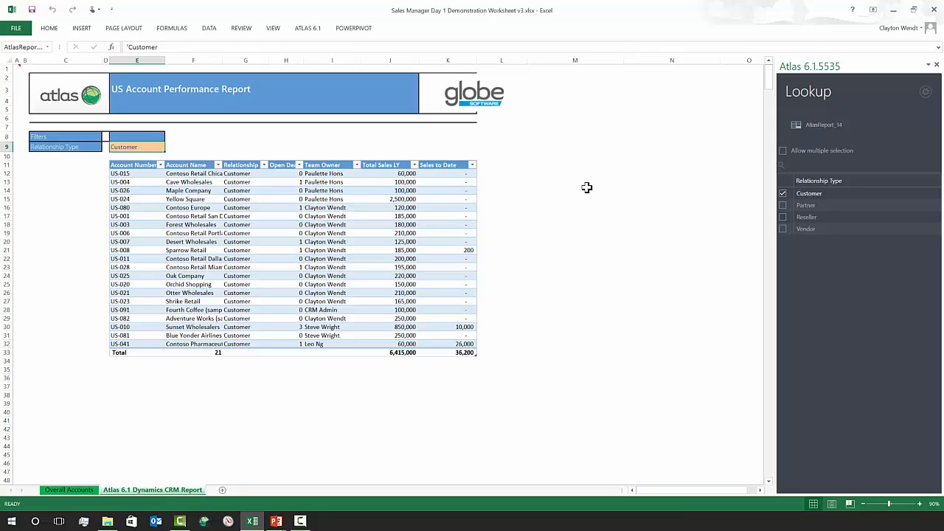
left_click(783, 151)
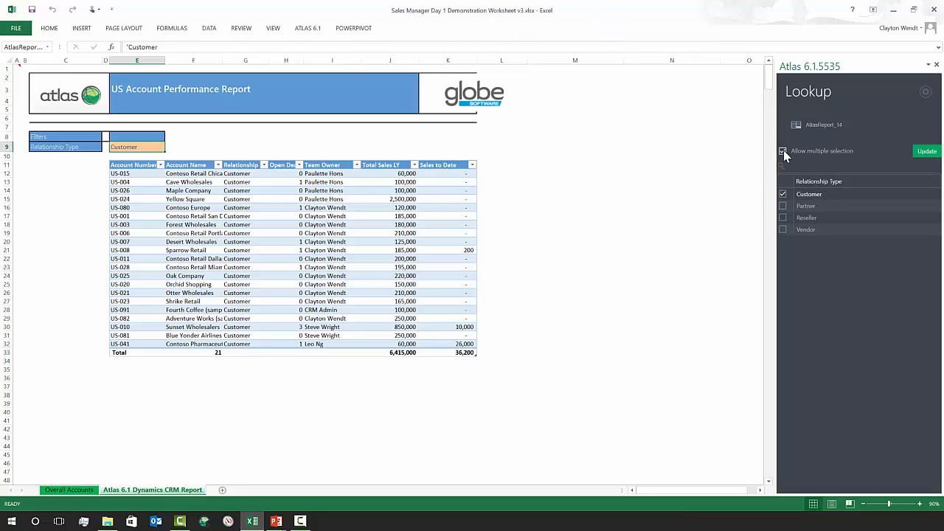
left_click(782, 219)
left_click(927, 151)
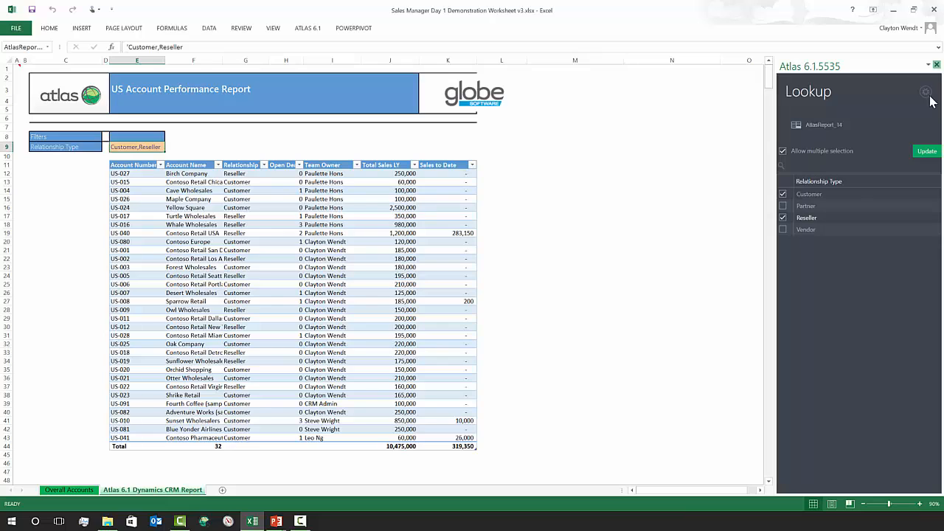
Close the Lookup pane and set the Relationship Type filter in cell E9 to Customer
left_click(936, 65)
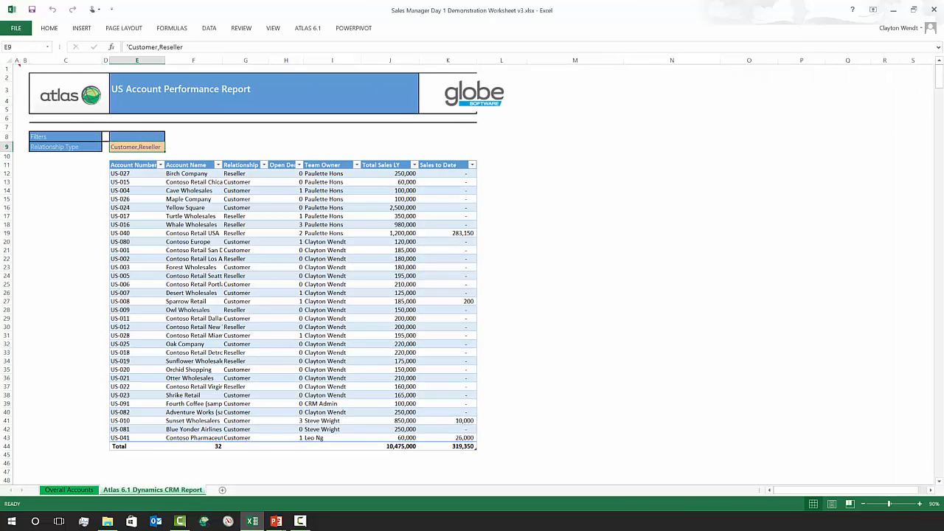
type("C")
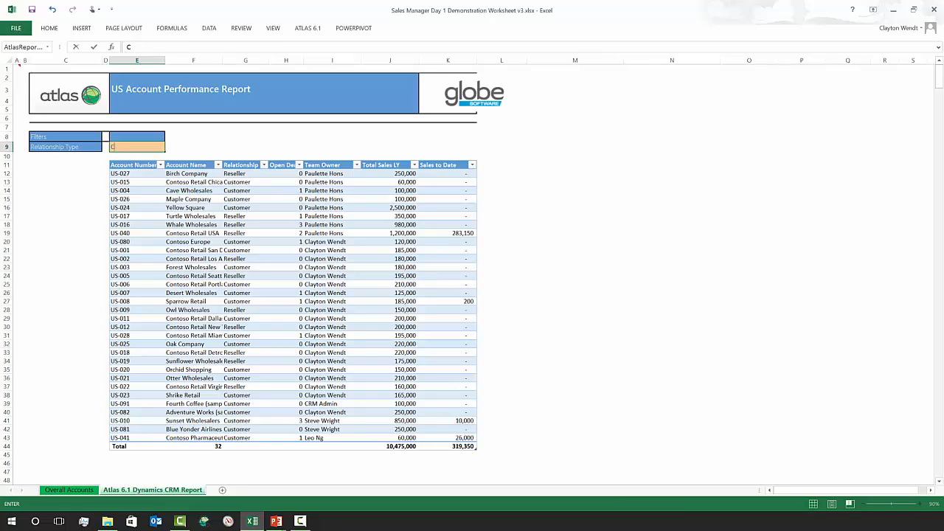
type("ustomer")
key("Return")
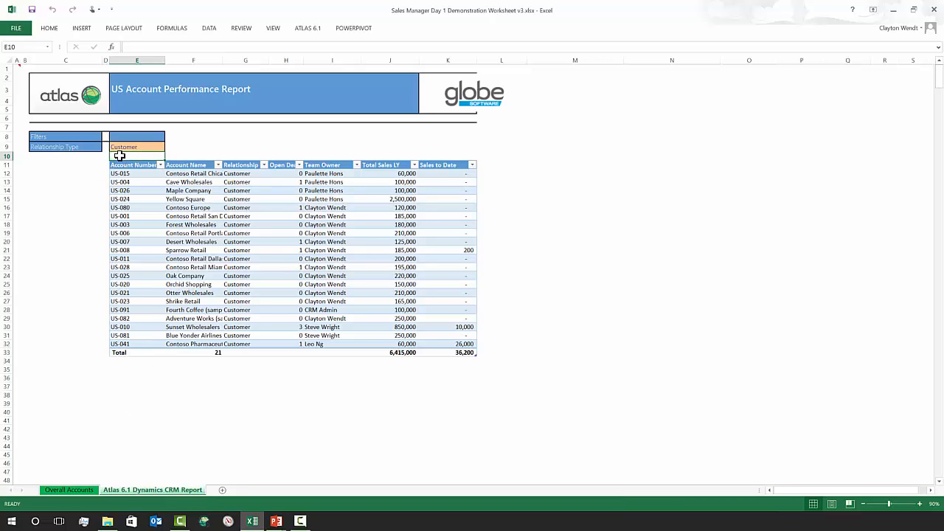
Examine the drill downs behind Total Sales (LY), Sales to Date and Opportunities on the Overall Accounts sheet
left_click(71, 483)
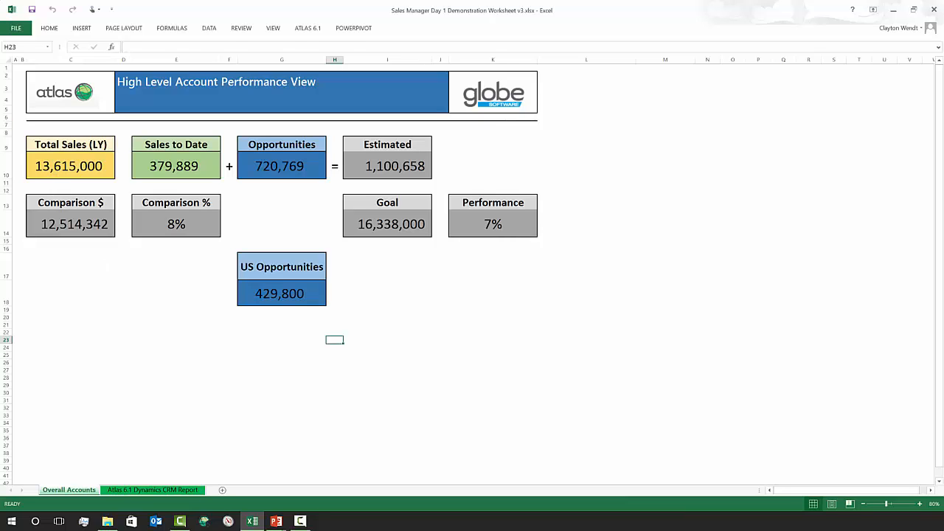
left_click(75, 169)
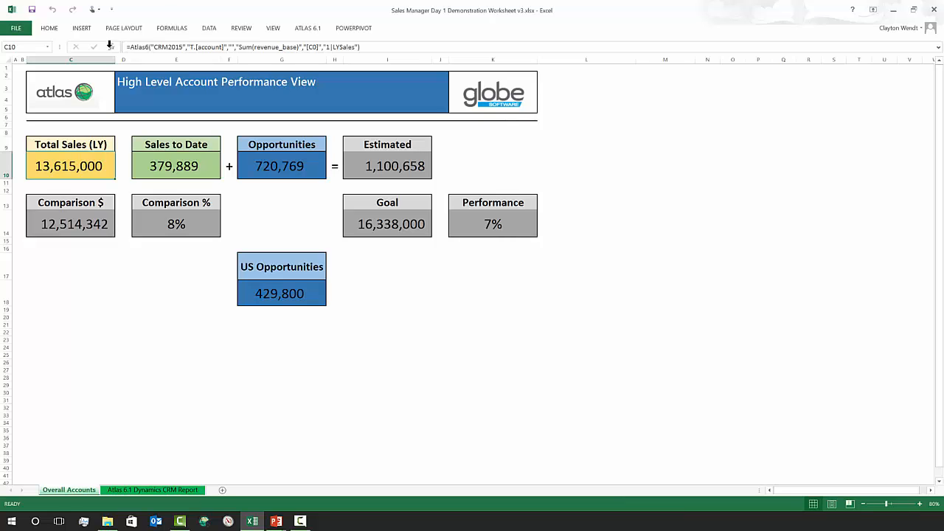
left_click(307, 28)
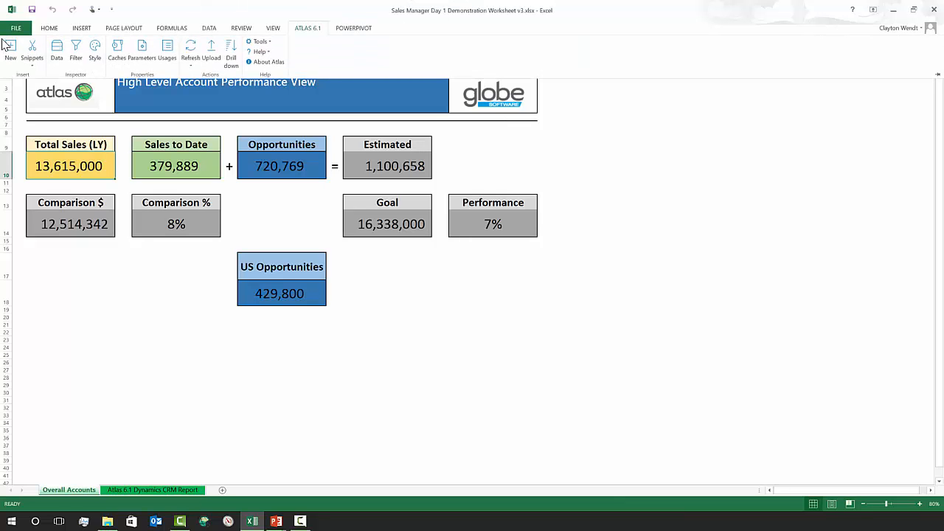
left_click(230, 47)
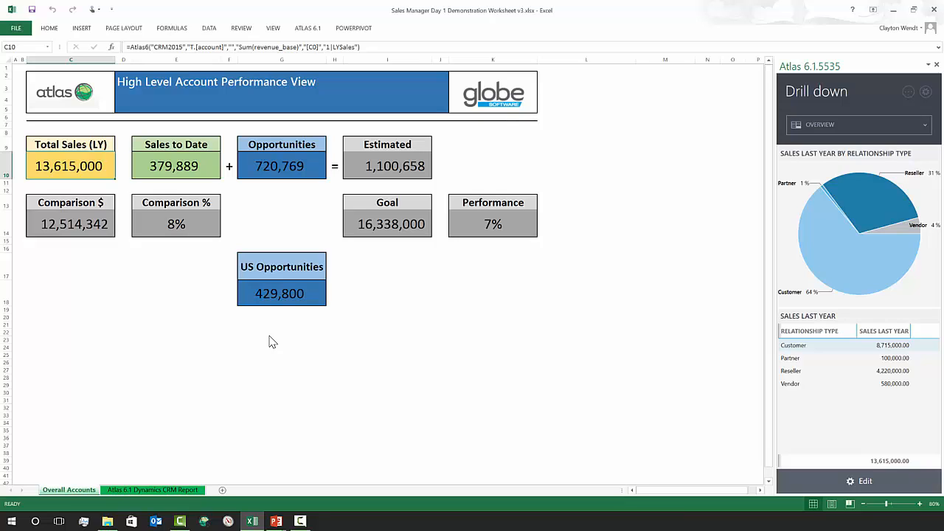
left_click(186, 182)
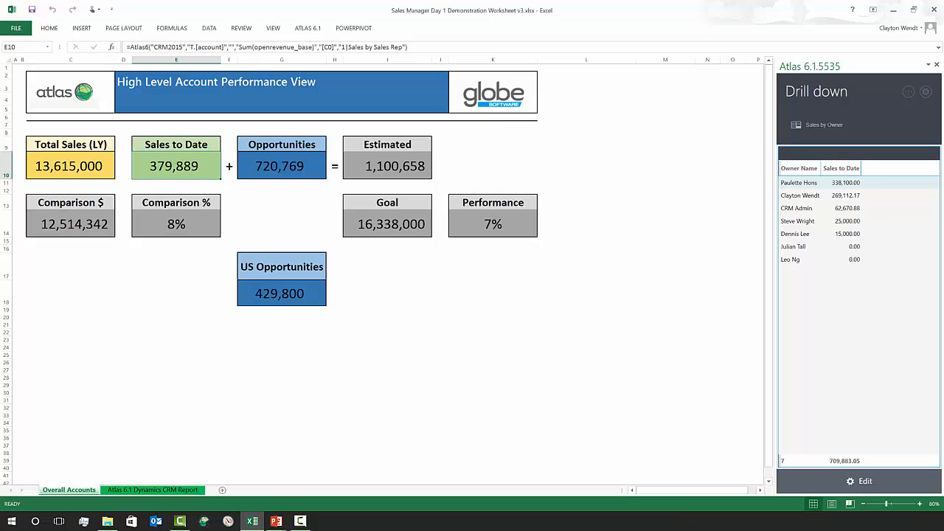
left_click(287, 164)
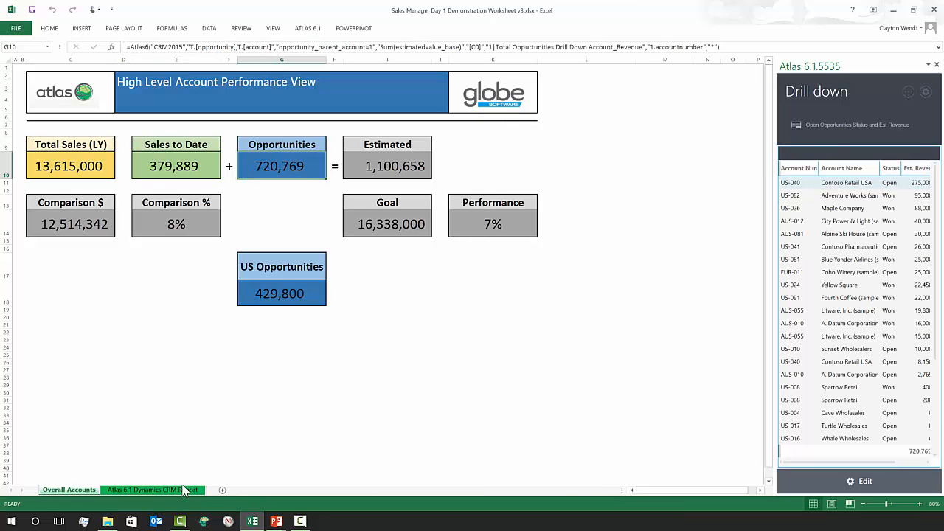
Group the account table on the Atlas 6.1 Dynamics CRM Report sheet by Team Owner, update it, and close the Drill down and Inspector panes
left_click(153, 490)
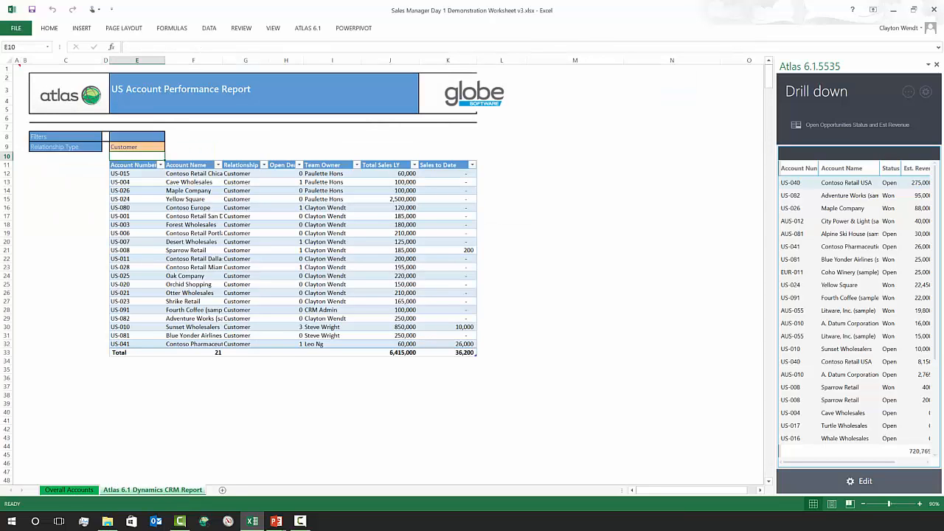
left_click(125, 174)
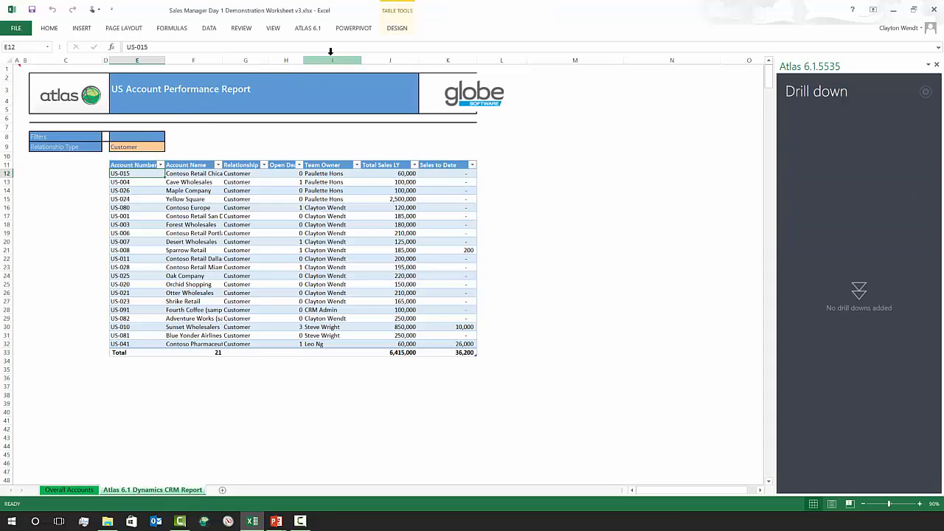
left_click(307, 28)
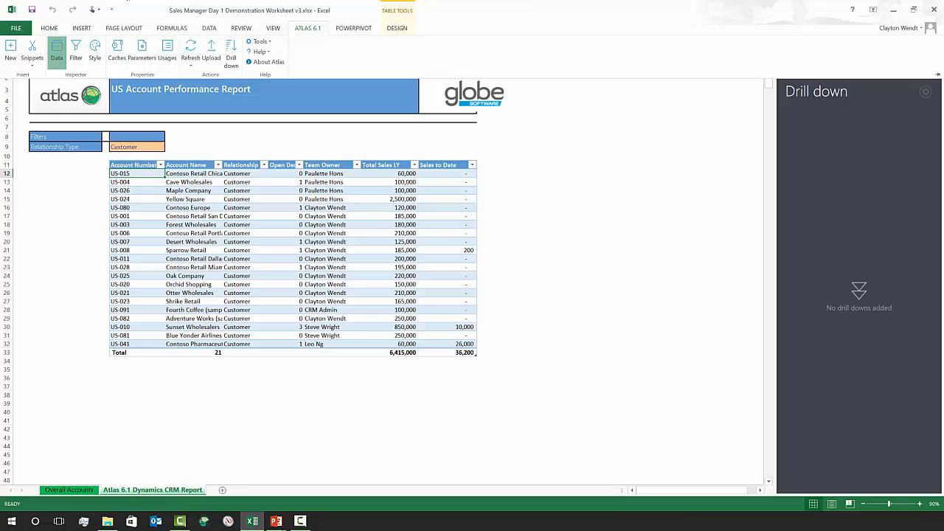
left_click(56, 51)
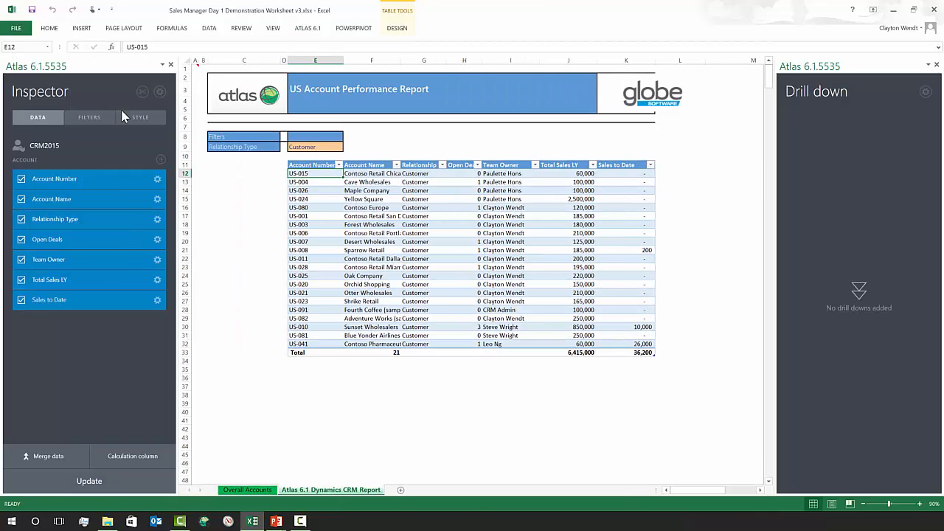
left_click(127, 116)
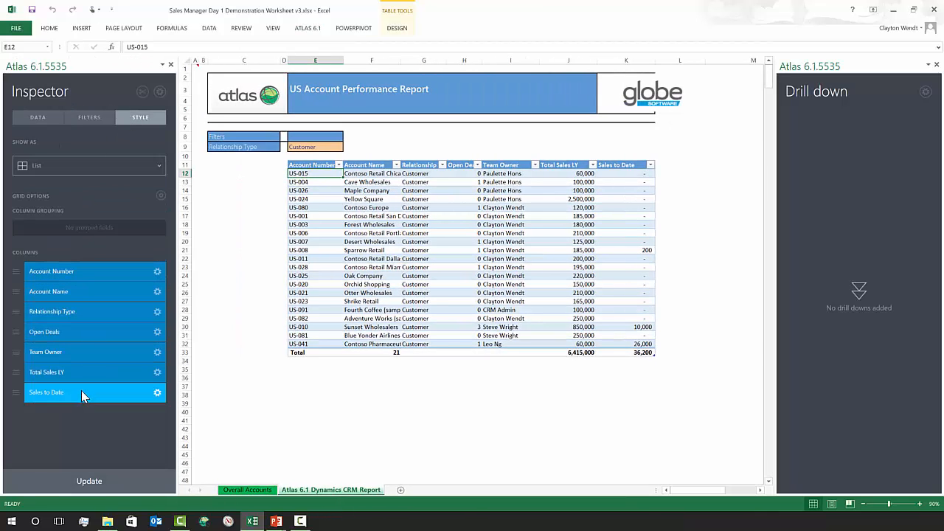
left_click_drag(101, 353, 81, 229)
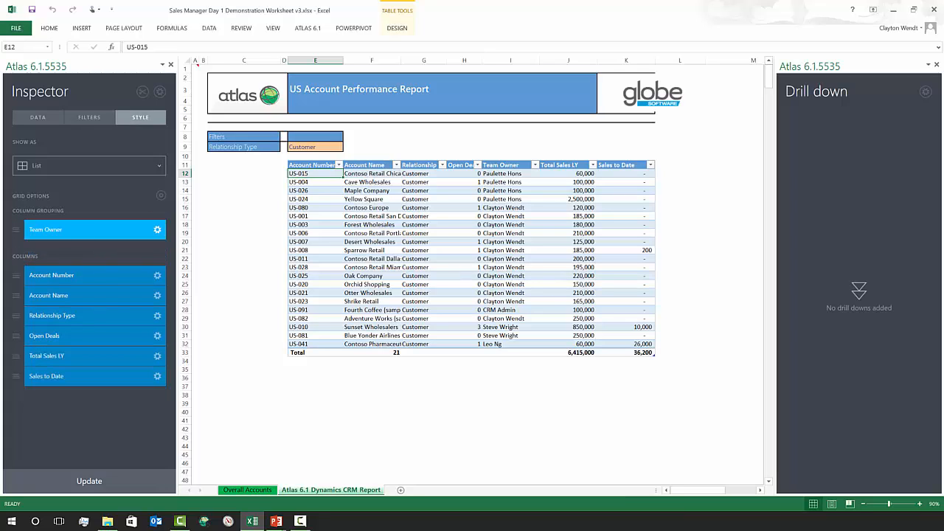
left_click(78, 475)
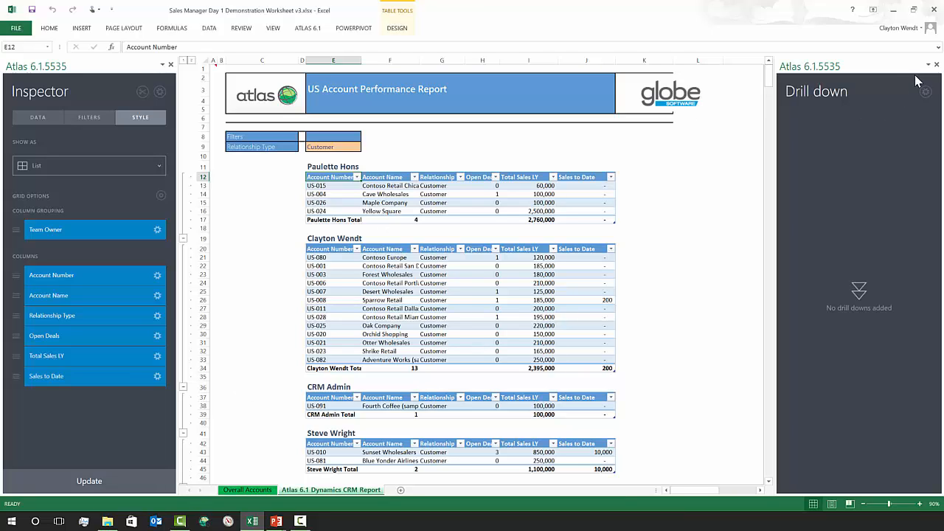
left_click(936, 65)
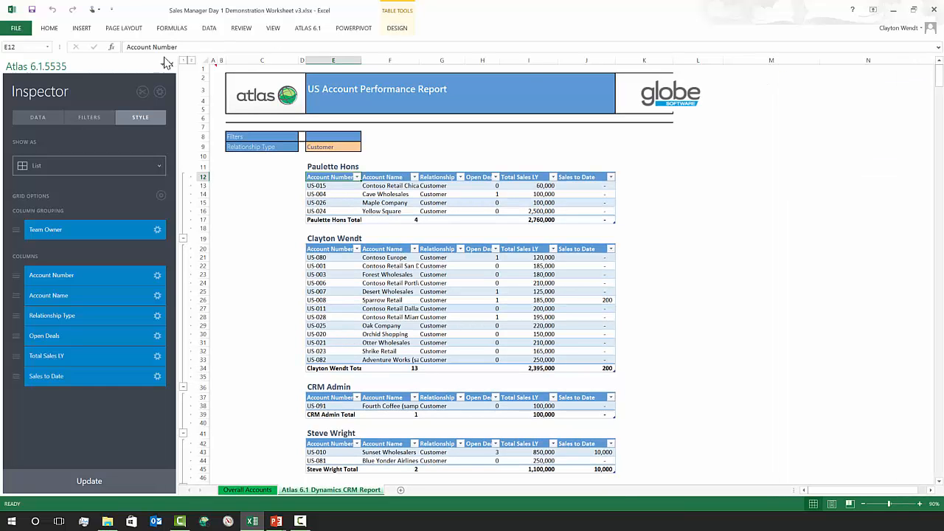
left_click(172, 66)
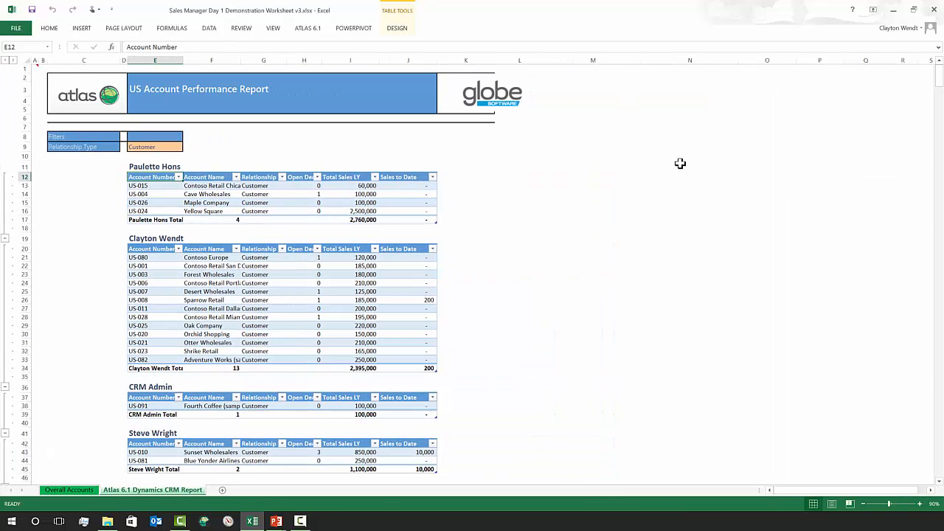
scroll(650, 214, "down", 4)
scroll(650, 214, "up", 4)
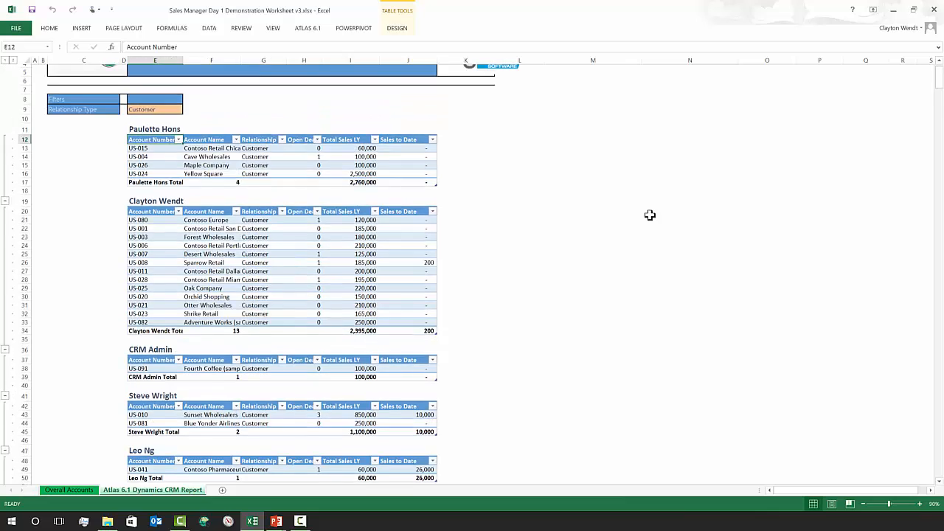